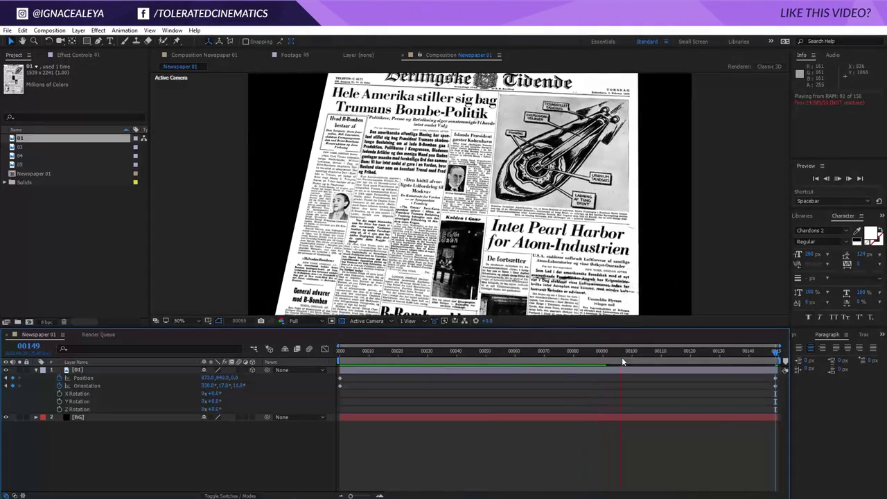
Step: At frame 24, add a spot light with 195% intensity, 98° cone angle, 100% cone feather and smooth falloff, keeping its near-white colour
click(418, 361)
drag(418, 362, 409, 362)
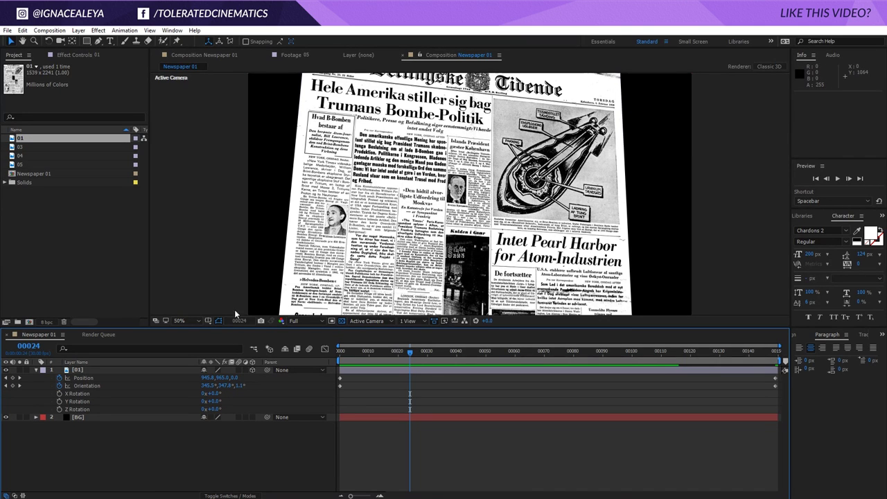
right_click(103, 444)
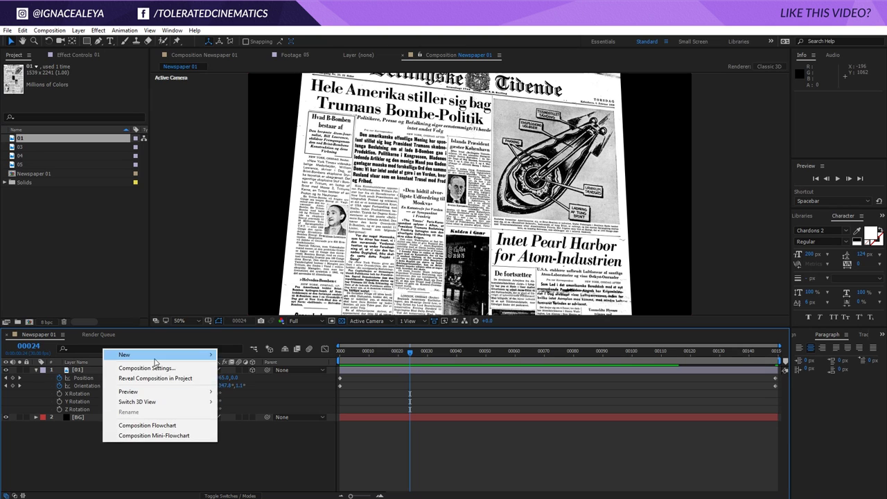
mouse_move(154, 356)
click(239, 388)
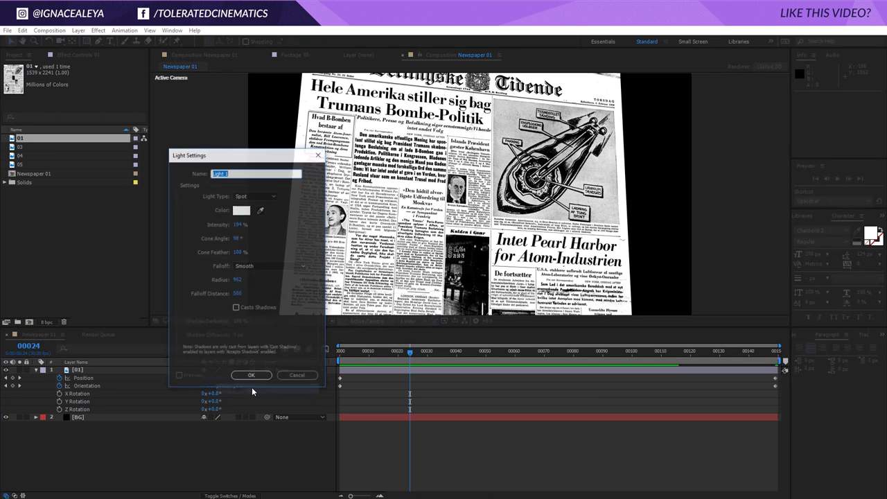
drag(254, 161, 545, 158)
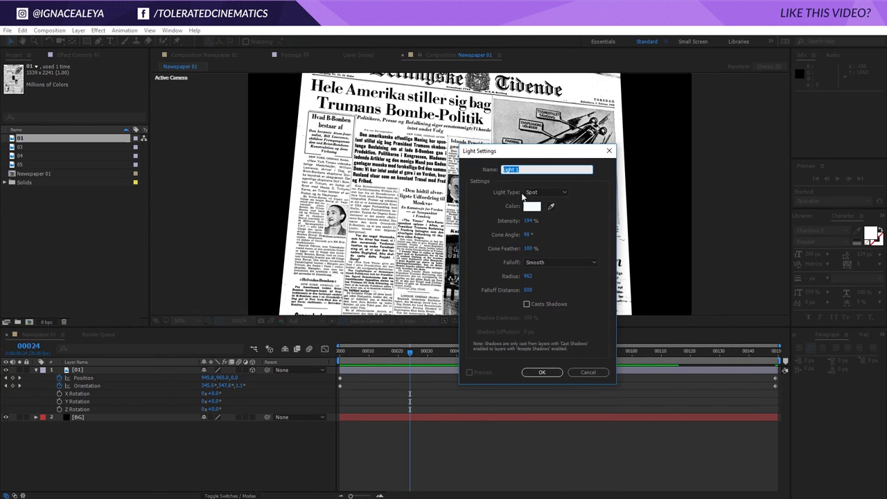
drag(529, 221, 521, 240)
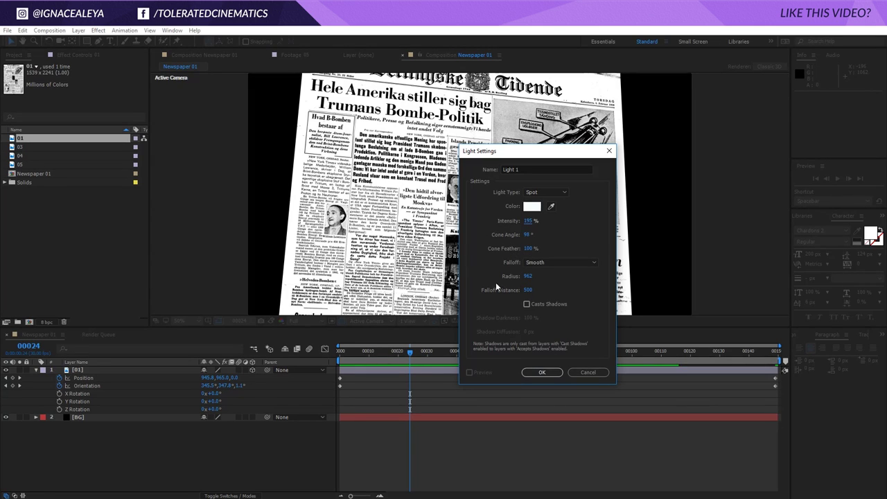
click(532, 206)
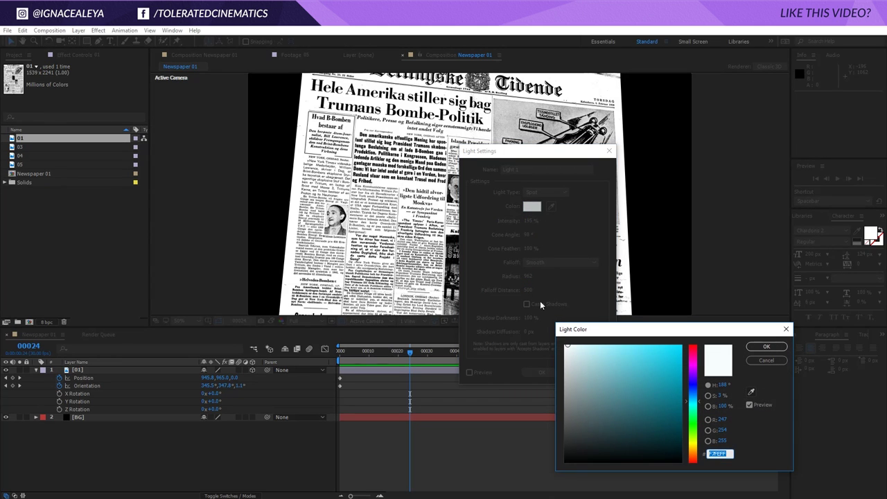
click(766, 347)
click(545, 373)
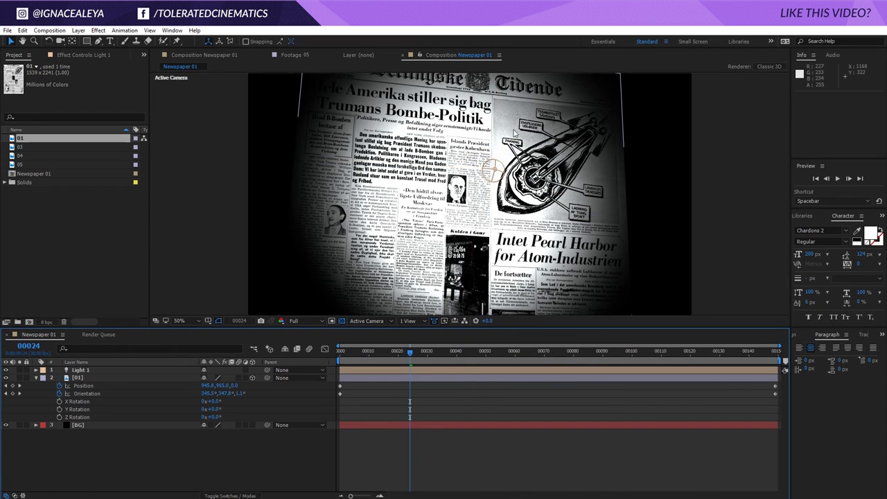
Step: Collapse the 01 layer and toggle Light 1's visibility off and on to compare the newspaper with and without it
click(36, 378)
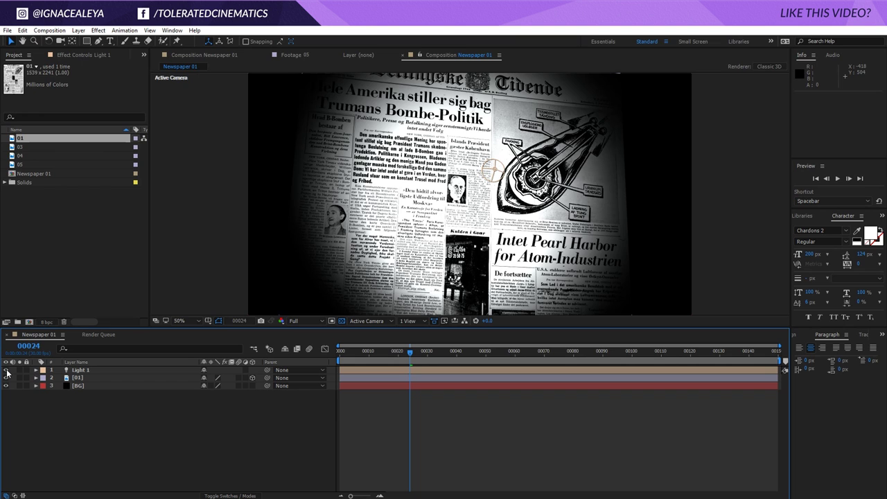
click(7, 371)
click(6, 370)
click(6, 371)
click(7, 371)
Step: Set Light 1's orientation to 11°, 0°, 0° and move the light to about 1024, 450, -533
click(91, 363)
click(86, 370)
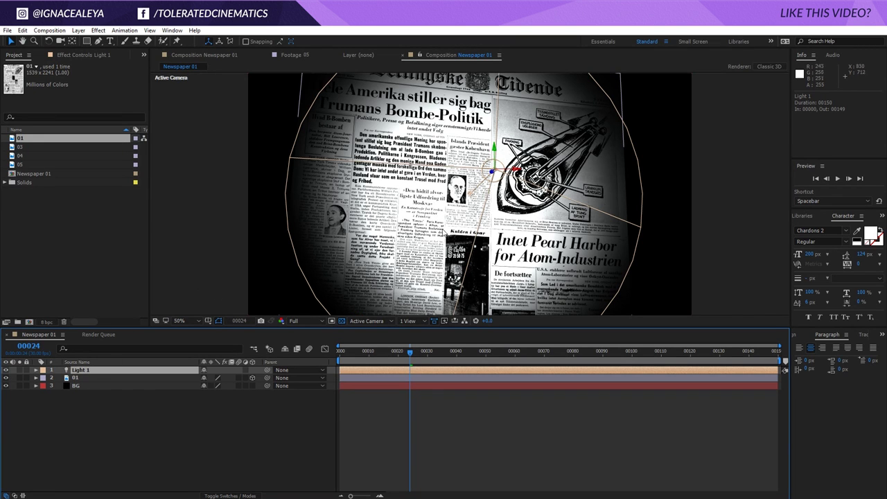
key(r)
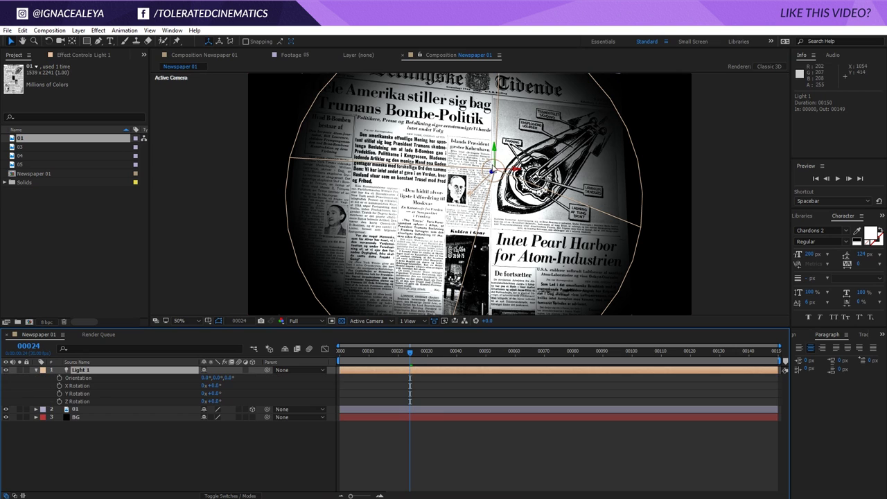
mouse_move(218, 379)
mouse_down()
mouse_move(232, 378)
mouse_move(206, 376)
mouse_move(223, 377)
mouse_up()
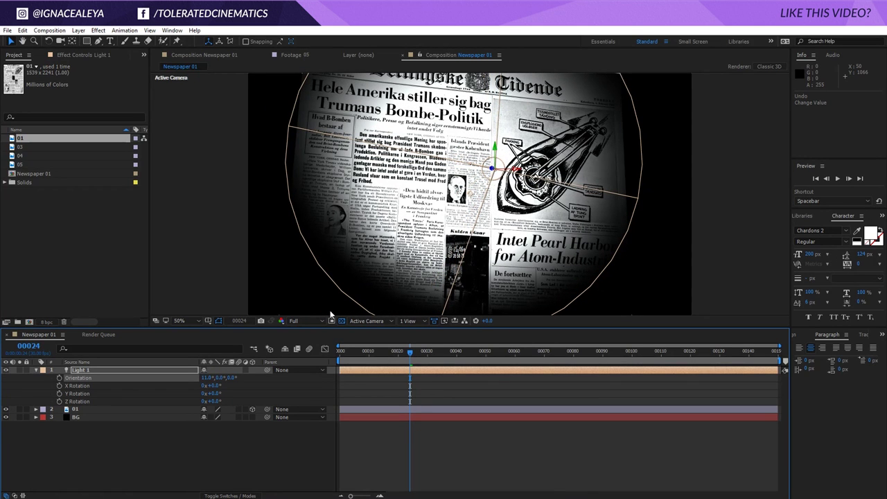
drag(492, 169, 469, 139)
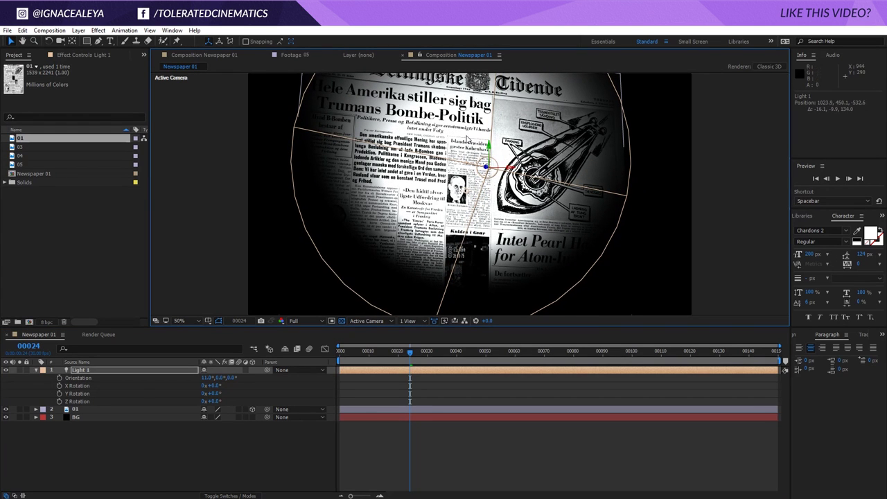
click(507, 459)
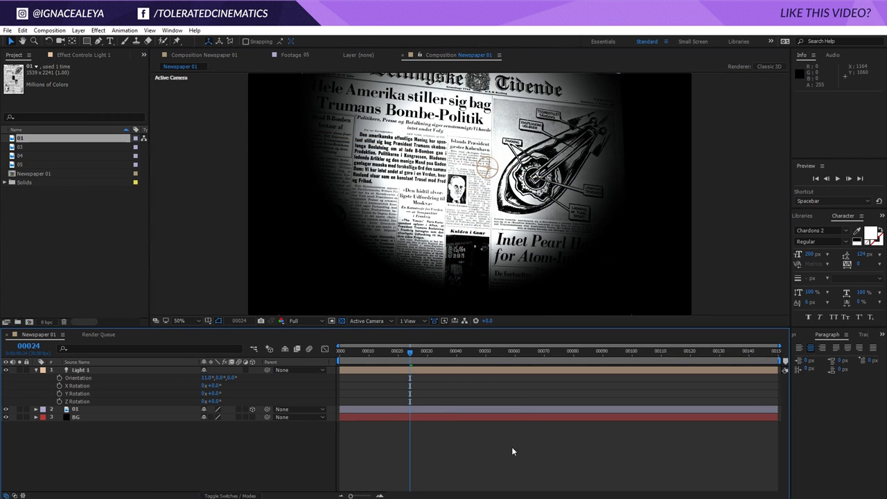
Step: Scrub through the timeline with Light 1 selected to check how the light falls on the moving newspaper
click(373, 373)
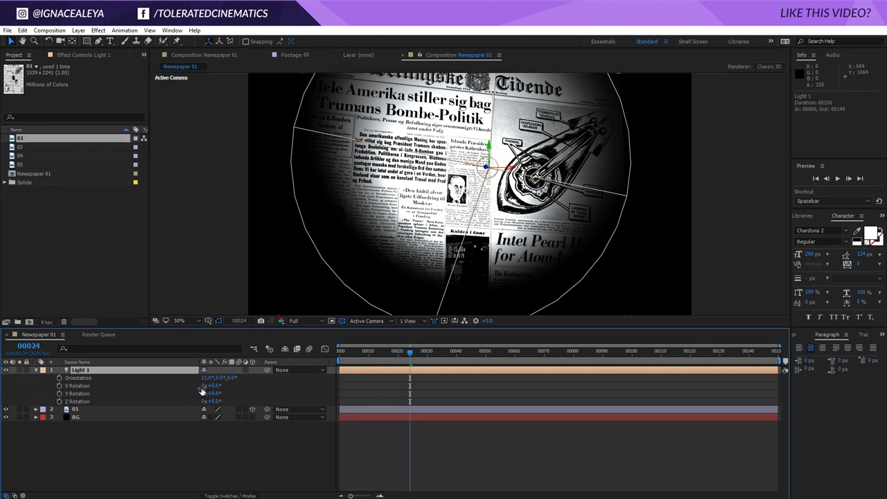
drag(406, 353, 384, 352)
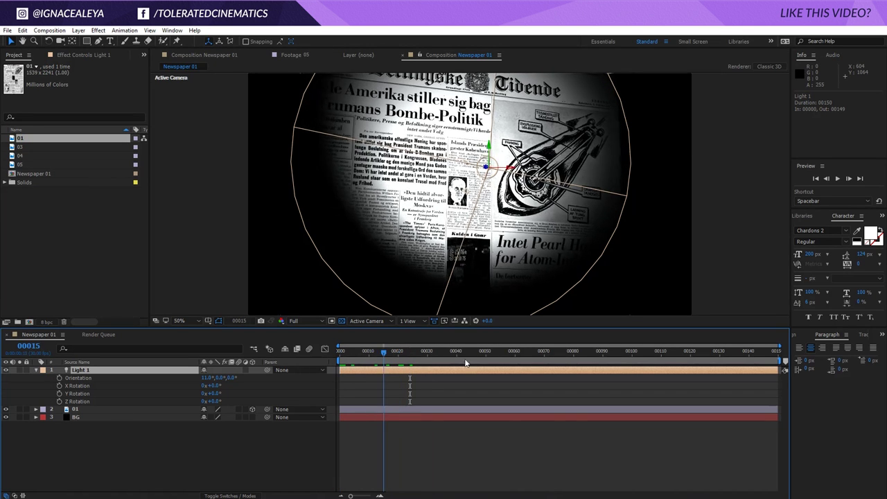
drag(466, 364, 436, 381)
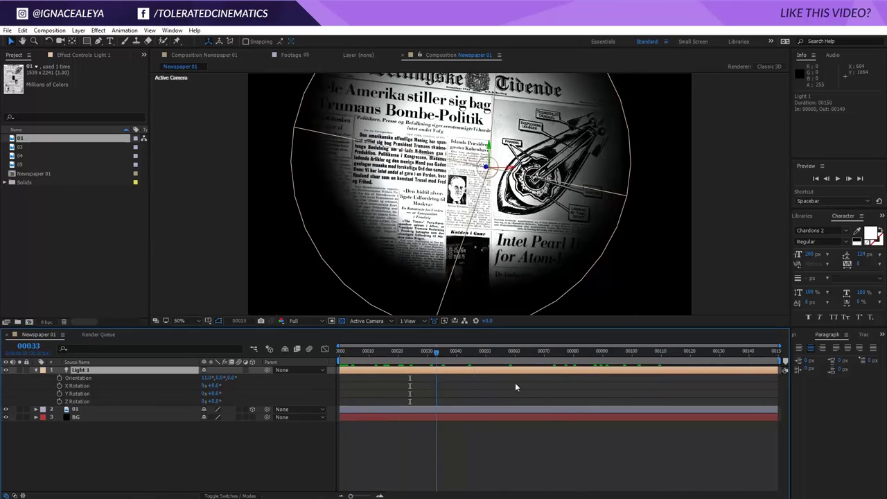
drag(515, 387, 185, 400)
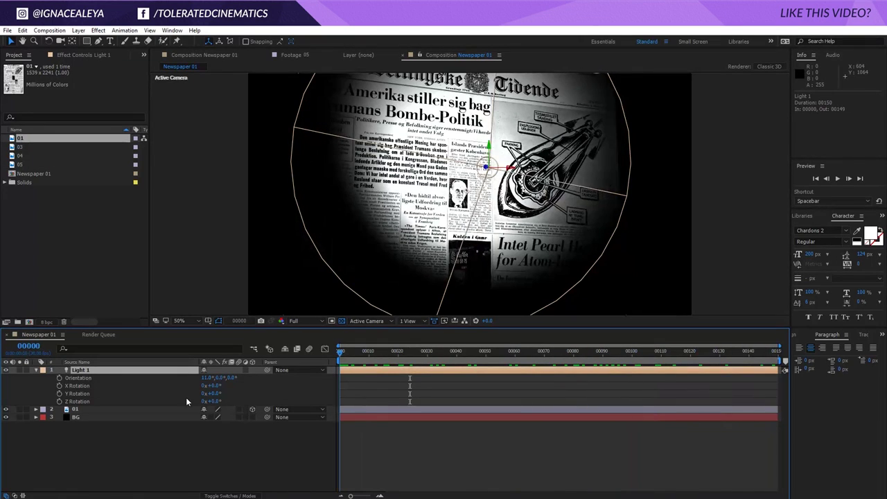
Step: At frame 0, move Light 1 down over the newspaper's lower photo and rotate its orientation to 23°, 0°, 0°
drag(491, 146, 500, 203)
key(w)
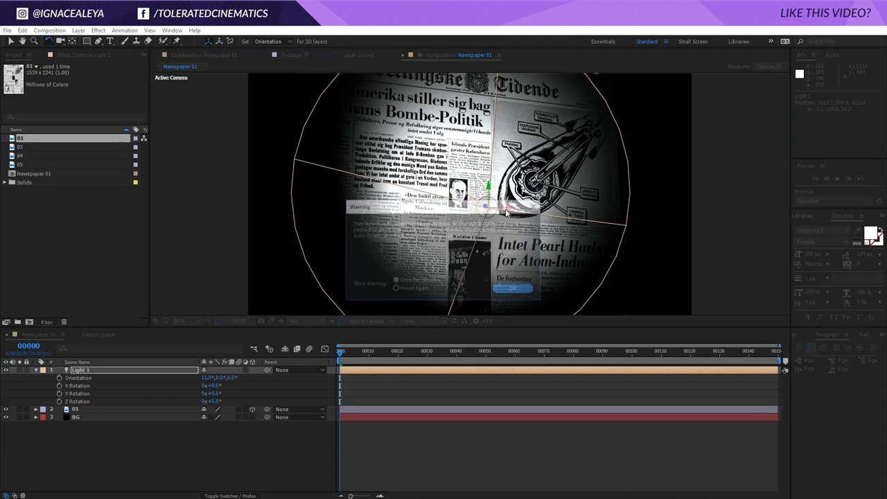
click(514, 289)
drag(489, 205, 478, 305)
key(v)
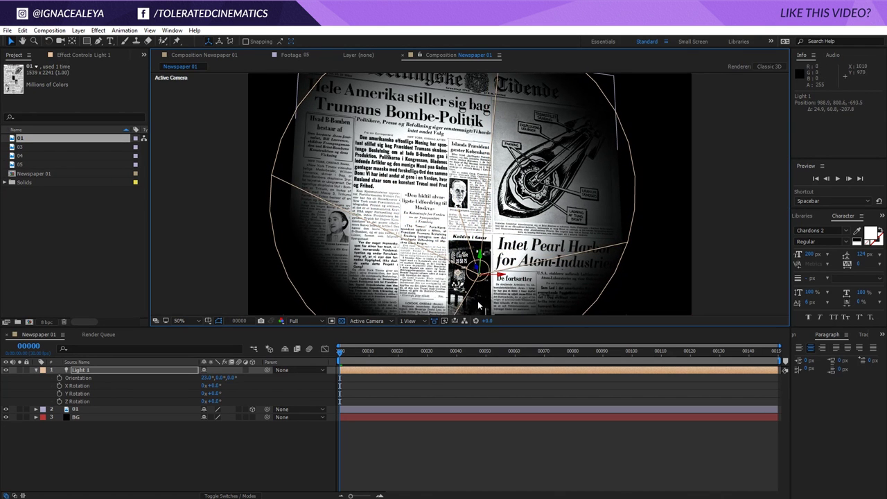
Step: Preview the lit newspaper animation and stop at frame 23
click(491, 396)
key(space)
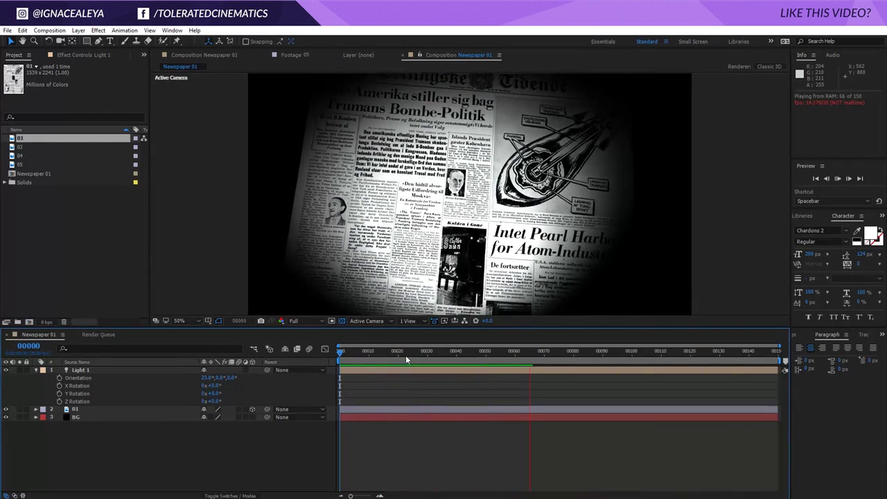
click(406, 352)
Step: In Light 1's settings, set the cone angle to 99° and the radius to 1068, and adjust the falloff distance
click(428, 371)
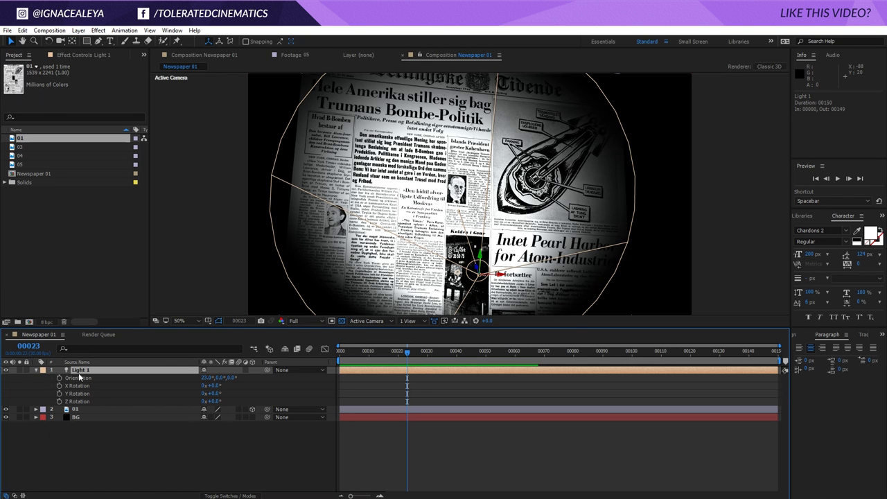
click(78, 31)
click(70, 53)
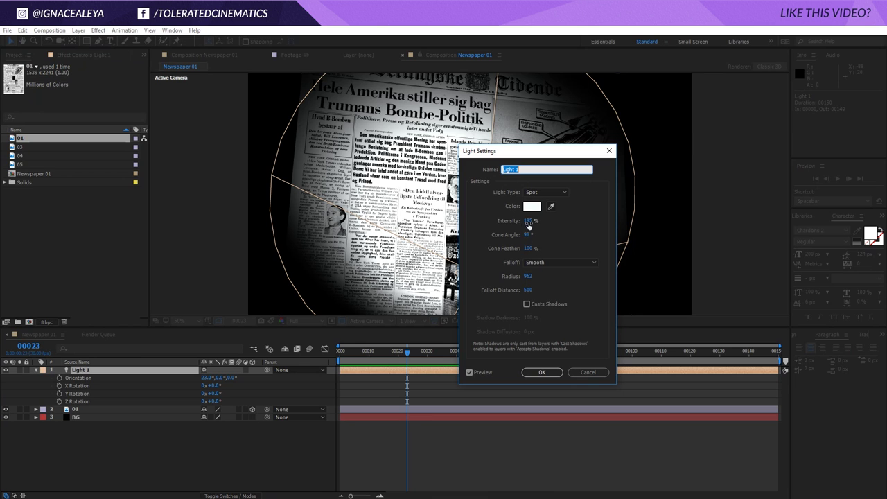
drag(529, 236, 531, 242)
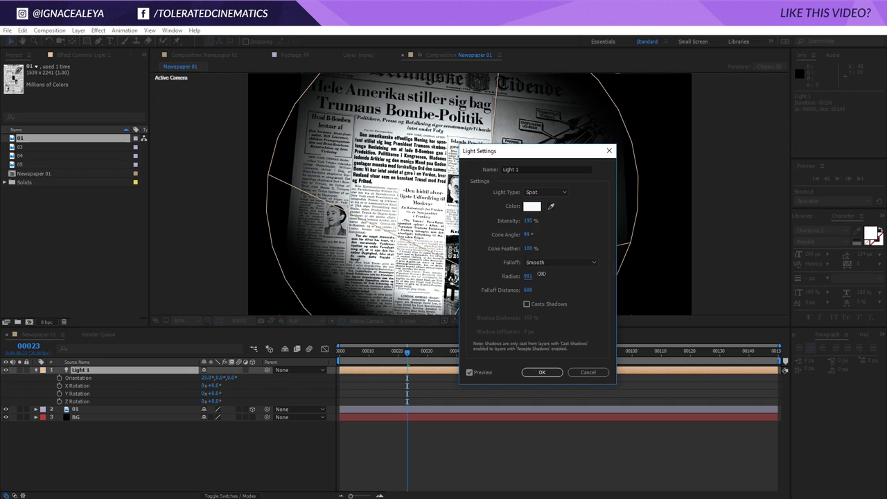
drag(542, 274, 570, 269)
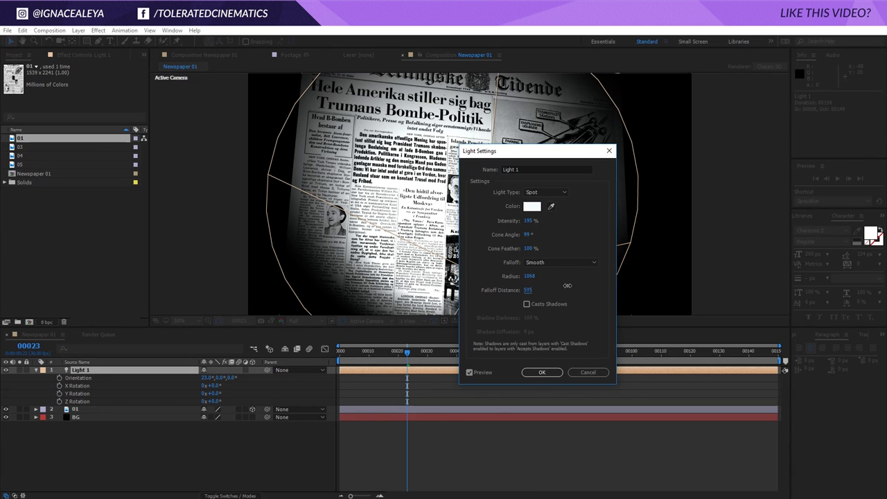
drag(568, 286, 540, 290)
click(549, 372)
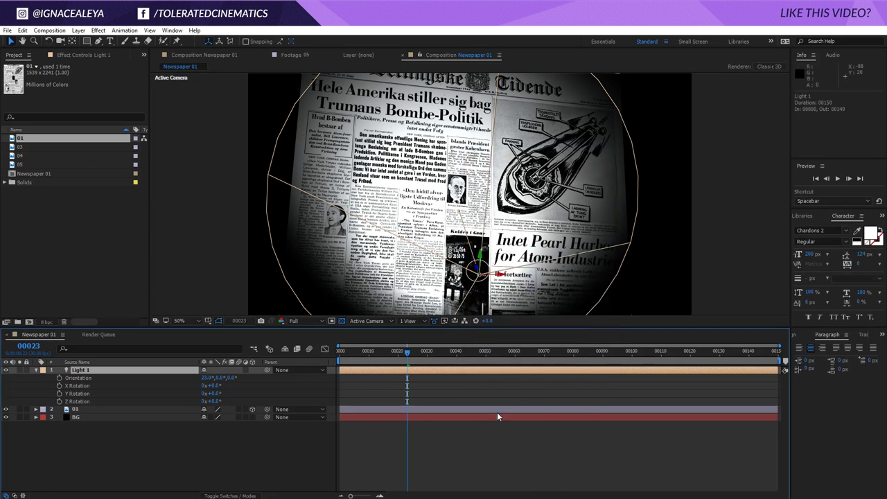
Step: Move Light 1 further down to about 985, 908, -662 and preview the animation
click(449, 372)
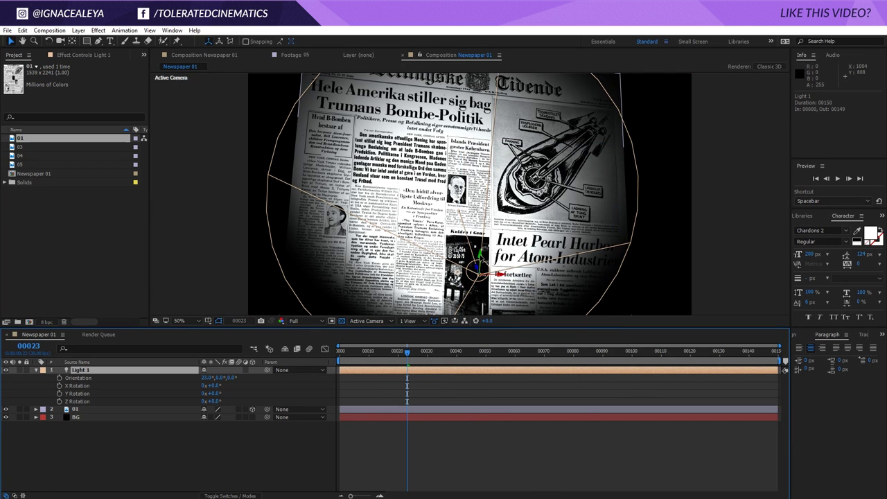
drag(480, 258, 473, 278)
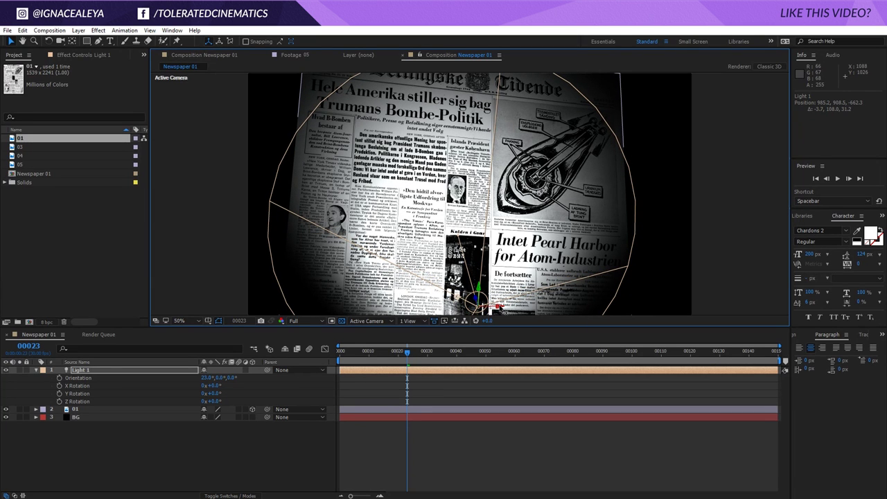
click(474, 390)
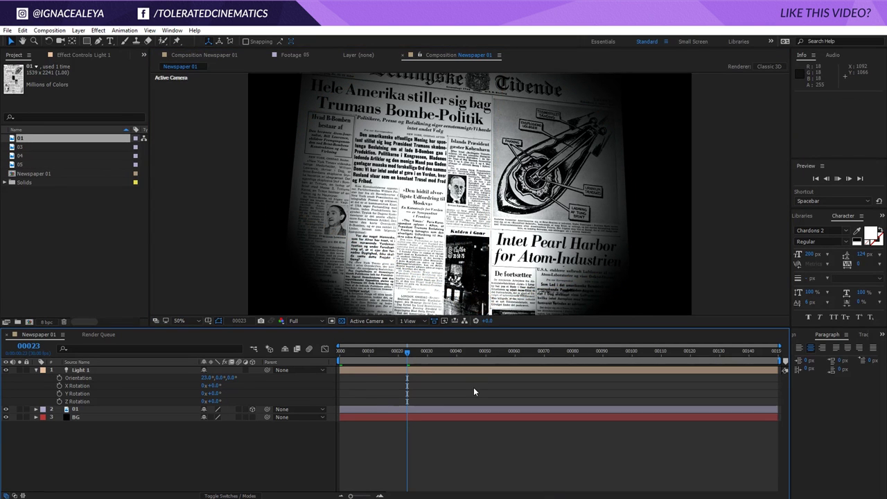
key(space)
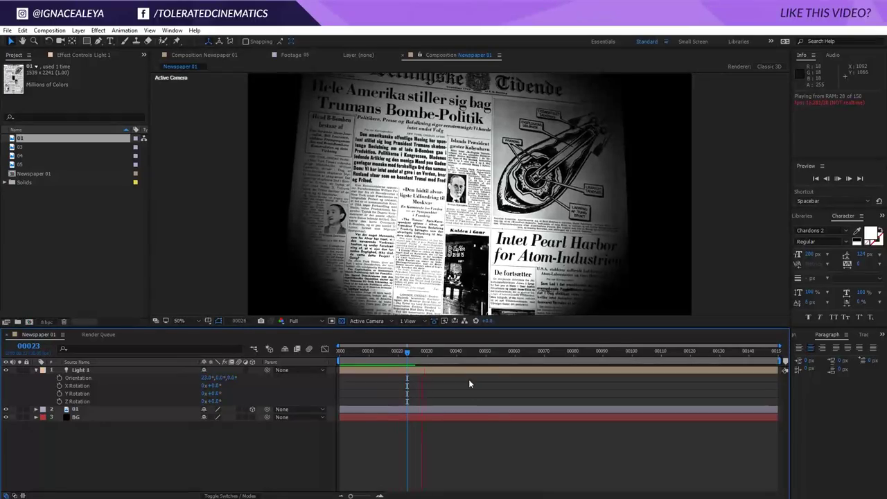
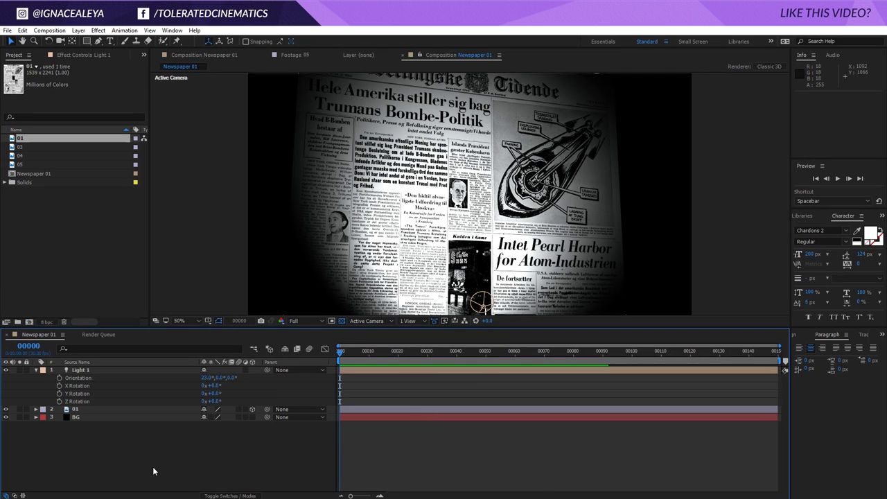
Step: Collapse Light 1's properties, add a two-node camera with the 35mm preset, and reveal the camera's Position property
click(90, 372)
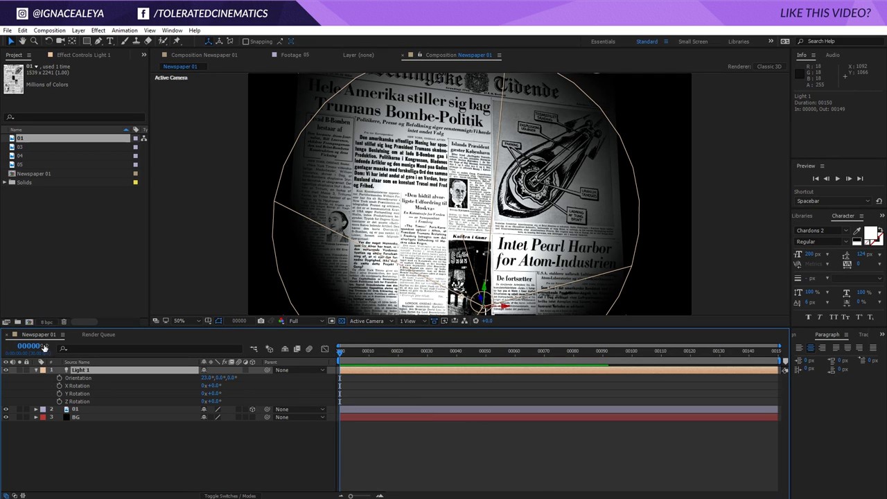
click(37, 371)
right_click(116, 428)
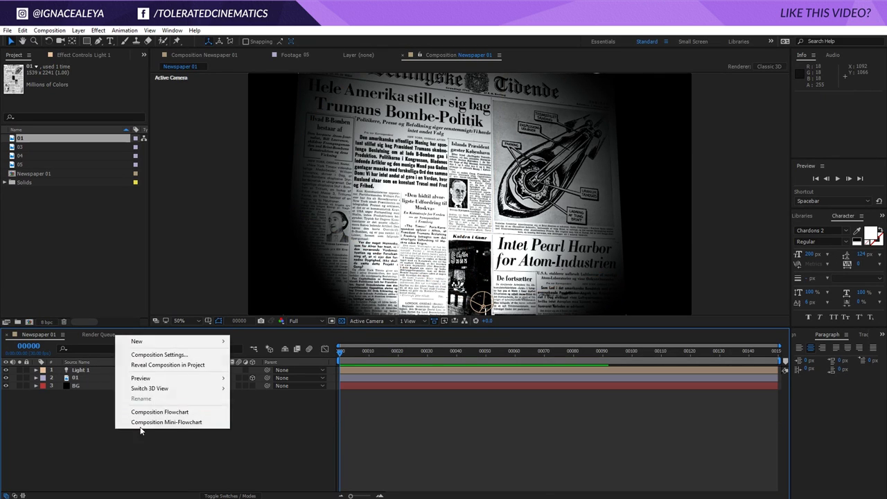
mouse_move(147, 345)
click(52, 388)
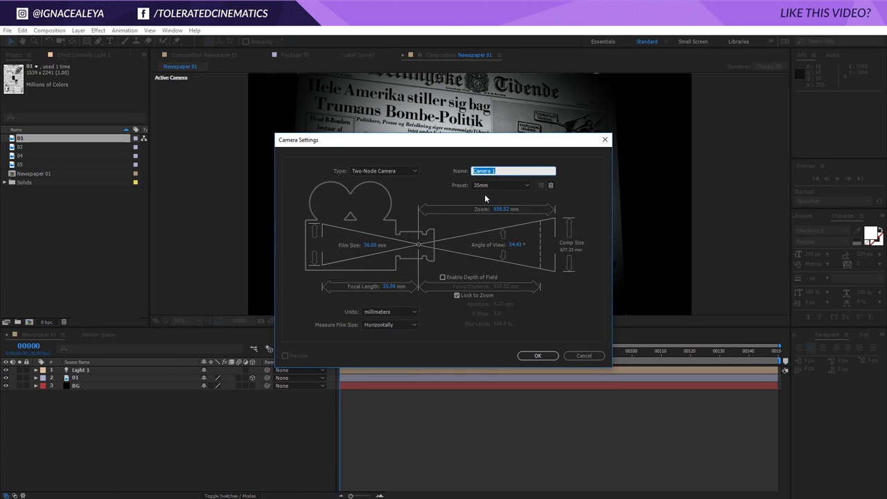
click(547, 357)
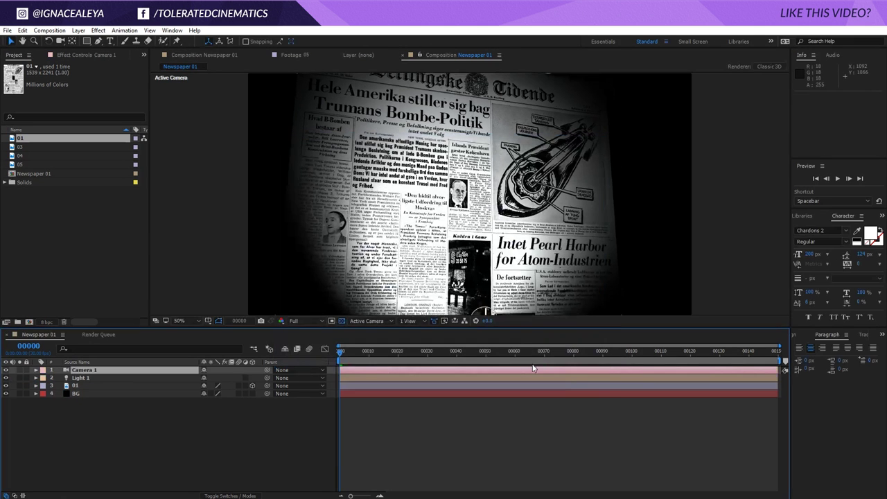
key(p)
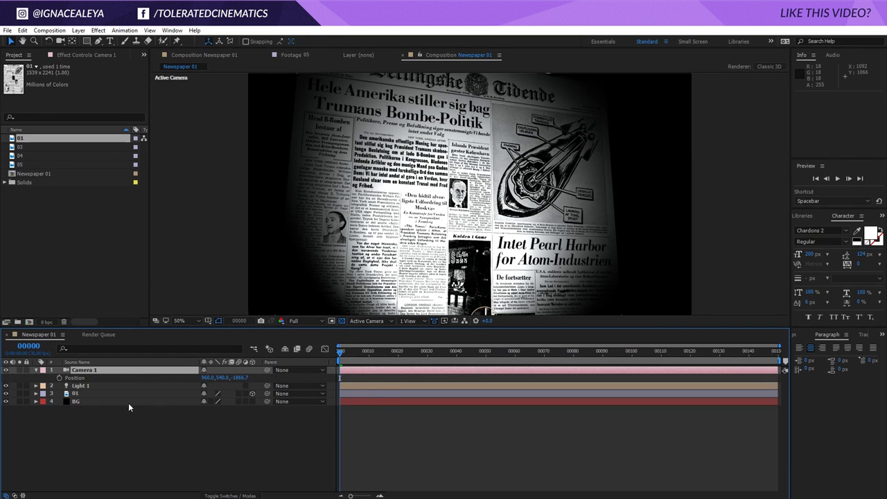
Step: Animate Camera 1's position from its current value at frame 0 to 960, 540, -4.7 at frame 149 and preview the push-in
click(58, 378)
click(360, 351)
drag(470, 355, 843, 335)
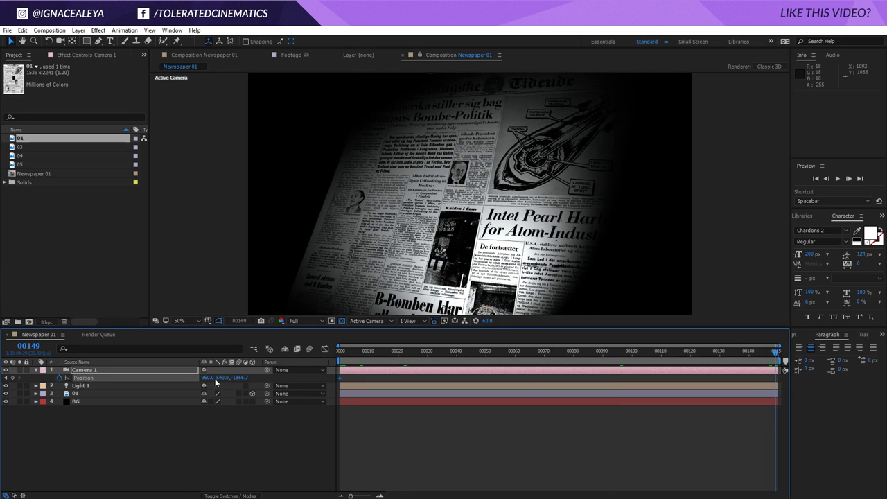
drag(239, 380, 382, 381)
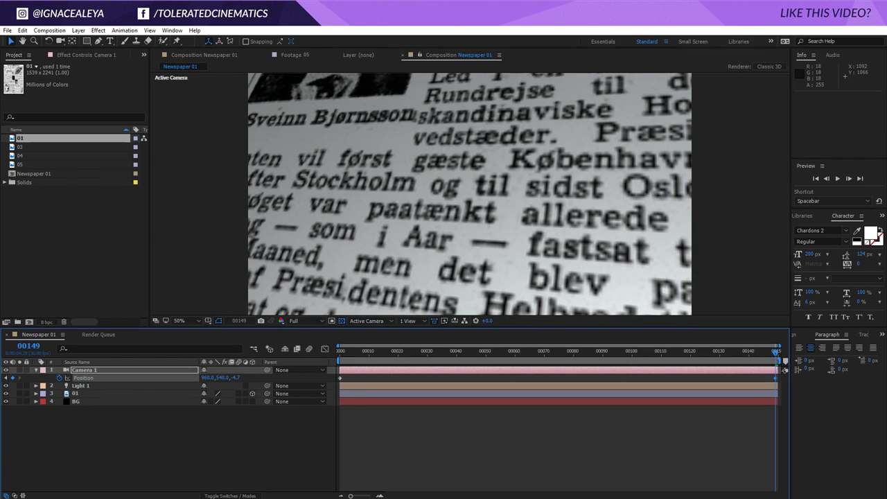
key(space)
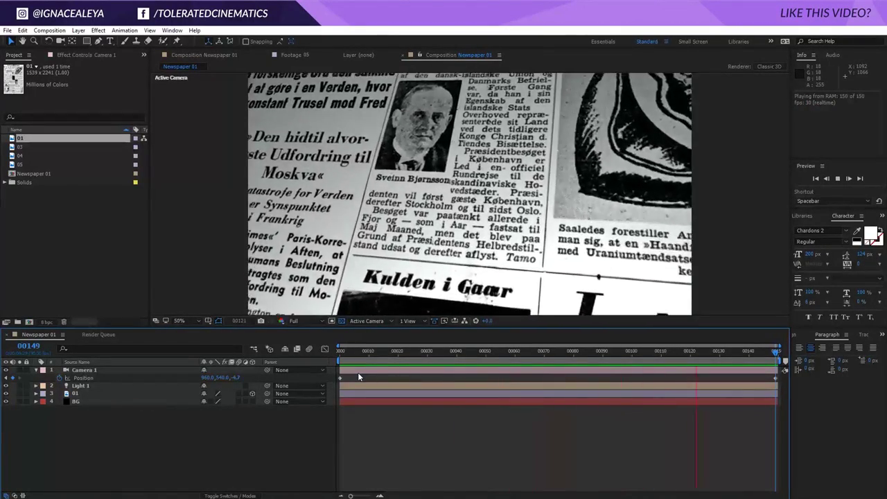
key(space)
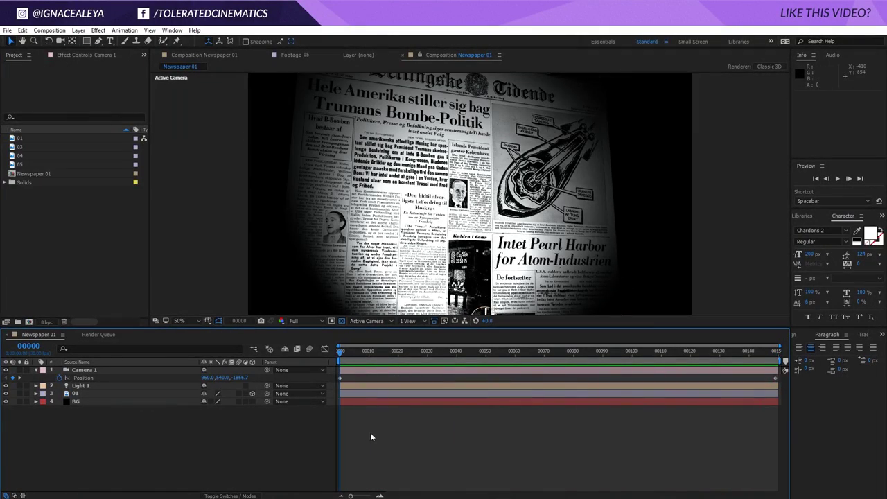
Step: Duplicate the Newspaper 01 composition and open the copy, Newspaper 02
click(36, 174)
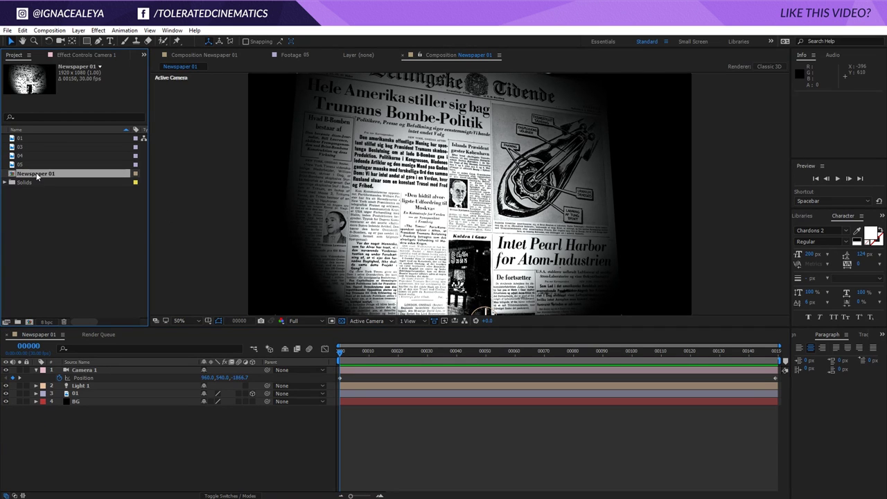
click(23, 31)
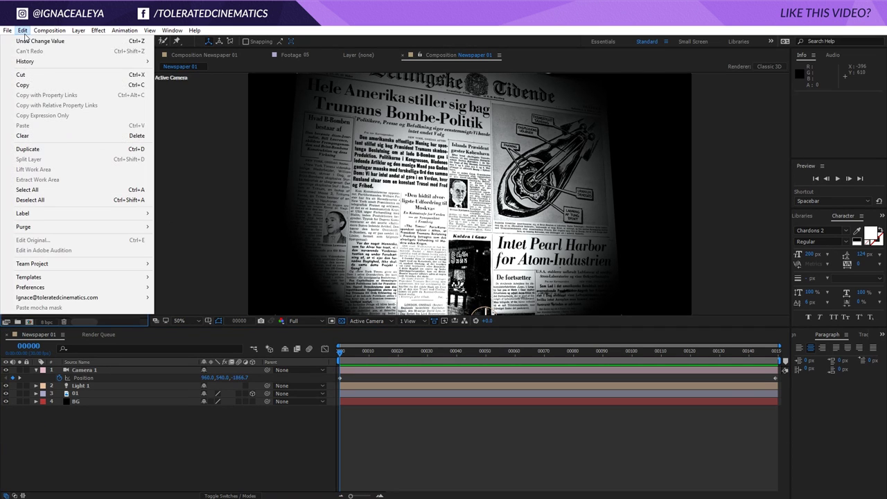
click(39, 148)
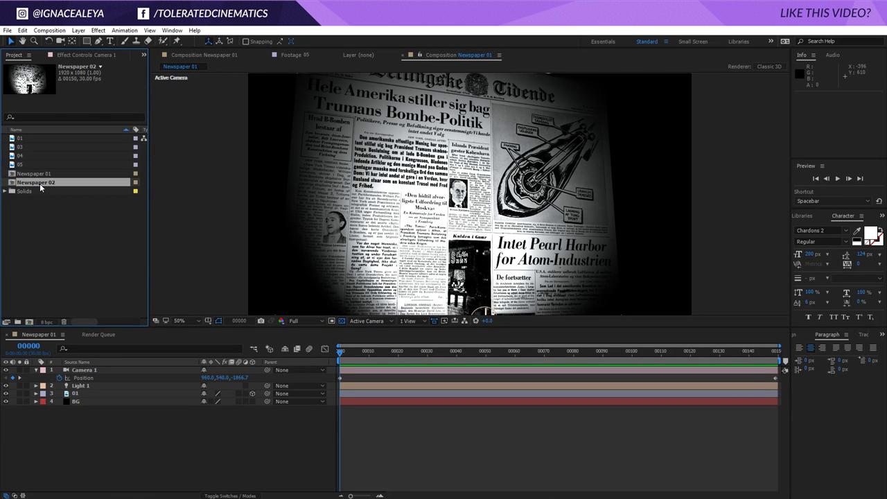
double_click(39, 183)
Step: Replace layer 01 in the Newspaper 02 composition with footage 03
click(72, 393)
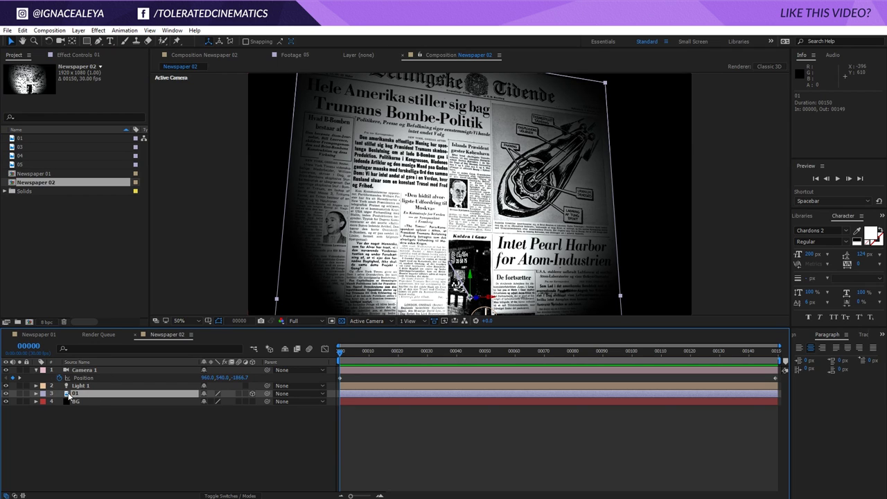
click(20, 148)
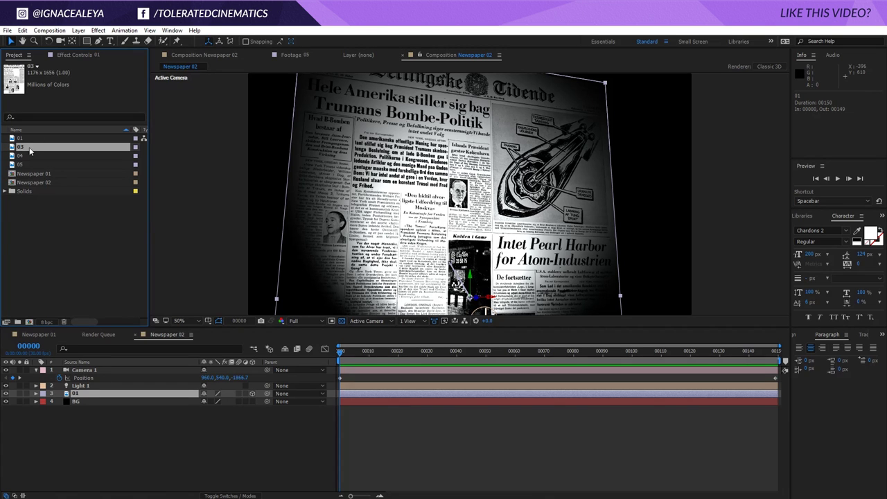
drag(34, 149, 86, 396)
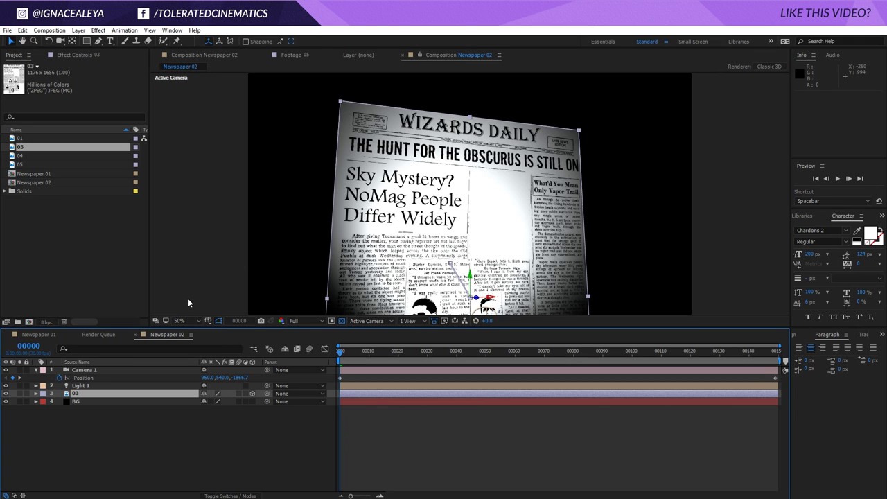
Step: Remove layer 03's position keyframes and move the layer to about 960, 327.8, 140.5
key(p)
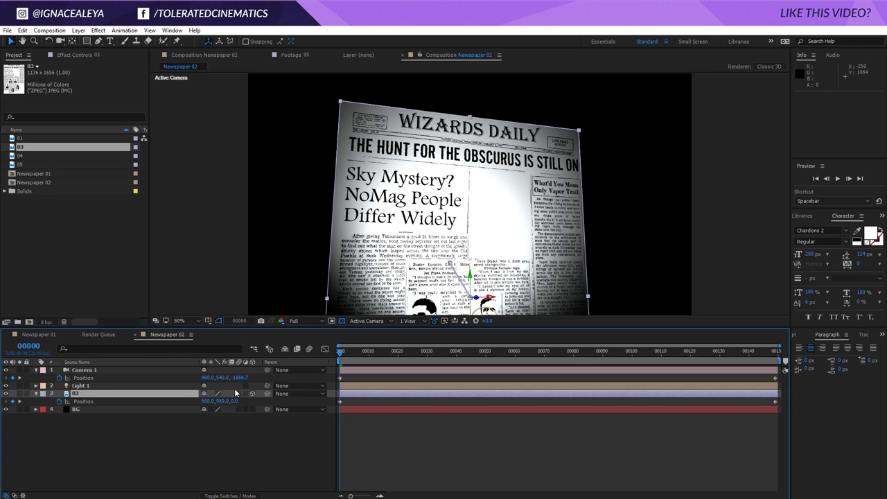
click(61, 406)
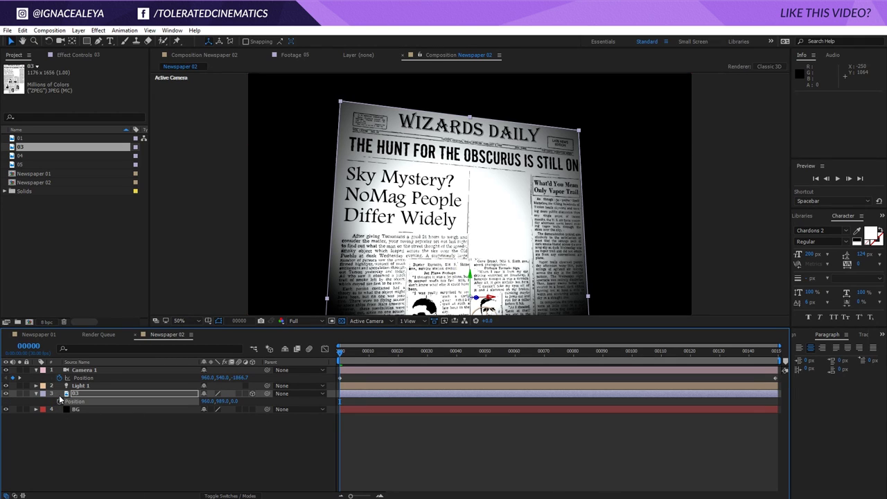
drag(471, 276, 475, 119)
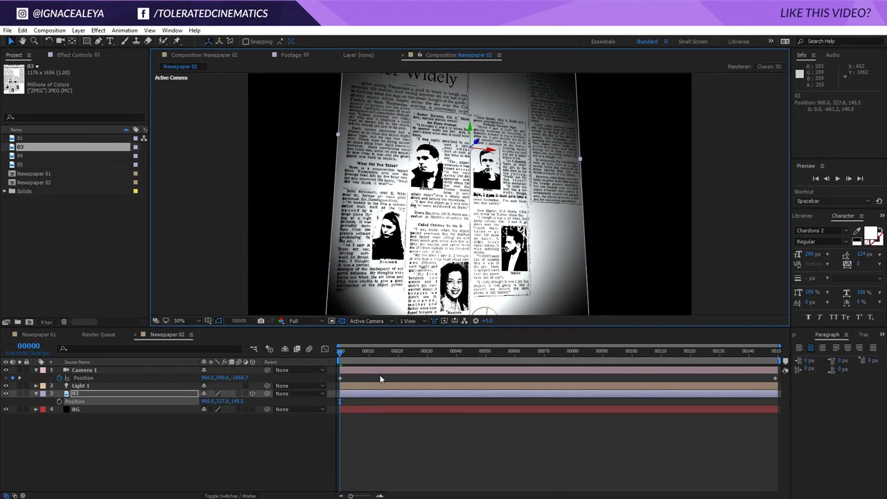
Step: Set layer 03's orientation keyframes to 353°, 23°, 0° at frame 0 and 349°, 339°, 11° at frame 149, previewing up to frame 53
key(r)
mouse_move(208, 402)
mouse_down()
mouse_move(247, 401)
mouse_move(197, 402)
mouse_up()
key(space)
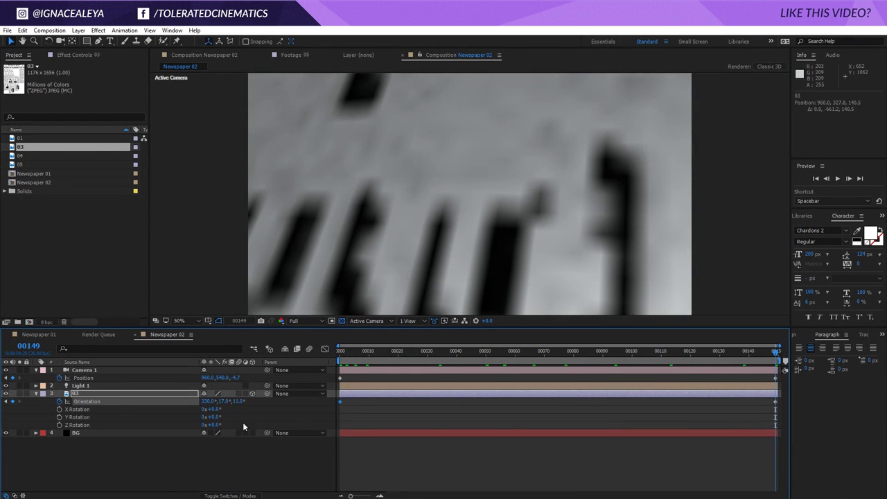
mouse_move(205, 402)
mouse_down()
mouse_move(220, 405)
mouse_move(204, 409)
mouse_up()
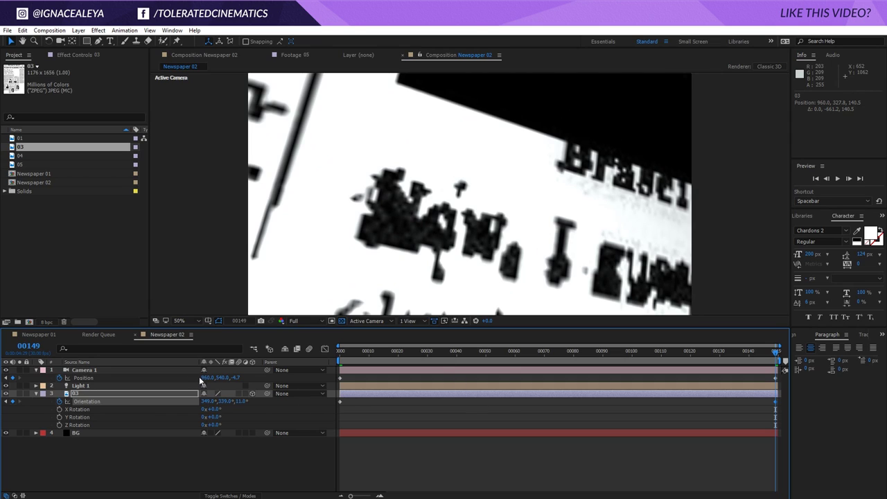
key(space)
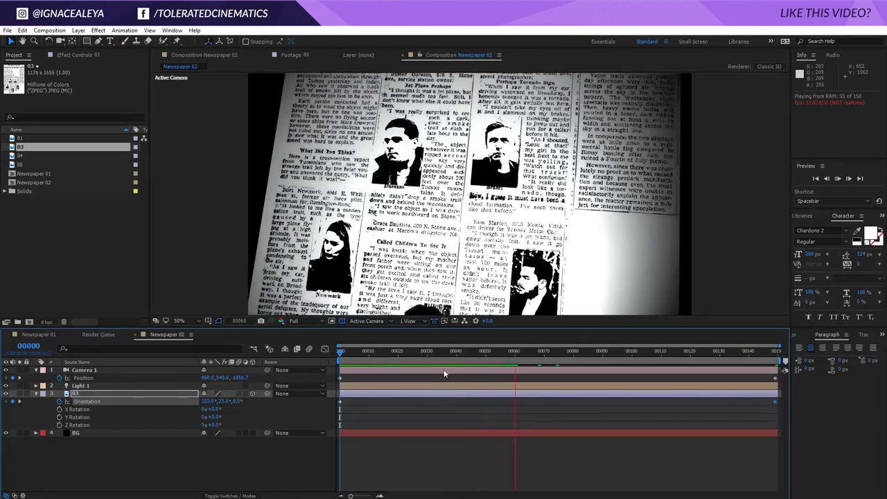
drag(458, 356, 496, 363)
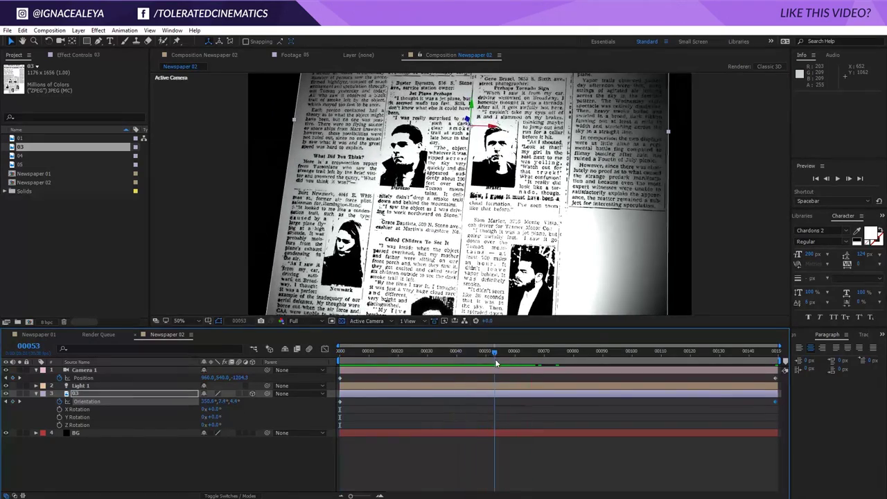
click(119, 394)
key(s)
drag(216, 401, 208, 430)
key(ctrl+z)
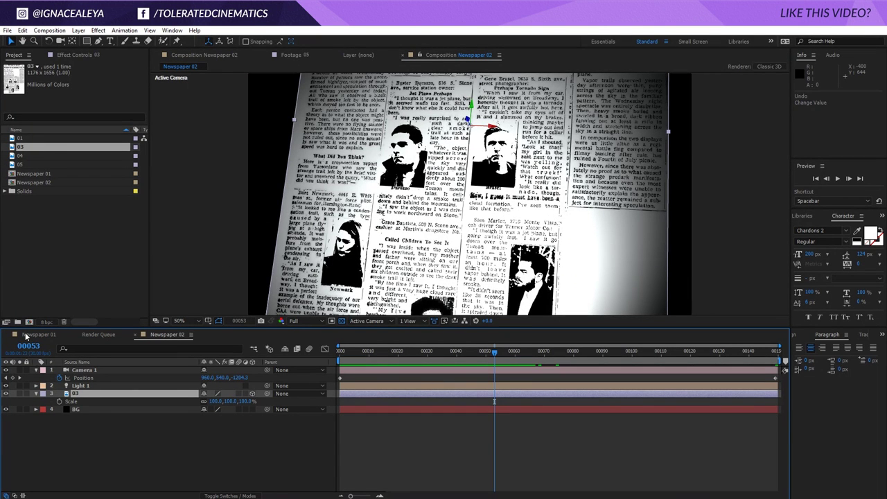
click(35, 393)
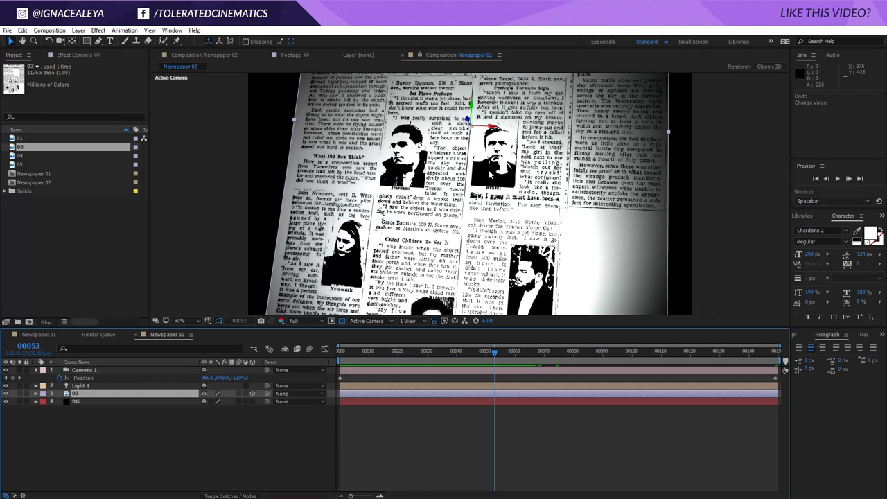
Step: Scrub through the Newspaper 02 animation at 25% magnification and return to the first frame
key(comma)
key(comma)
drag(490, 362, 668, 369)
key(Home)
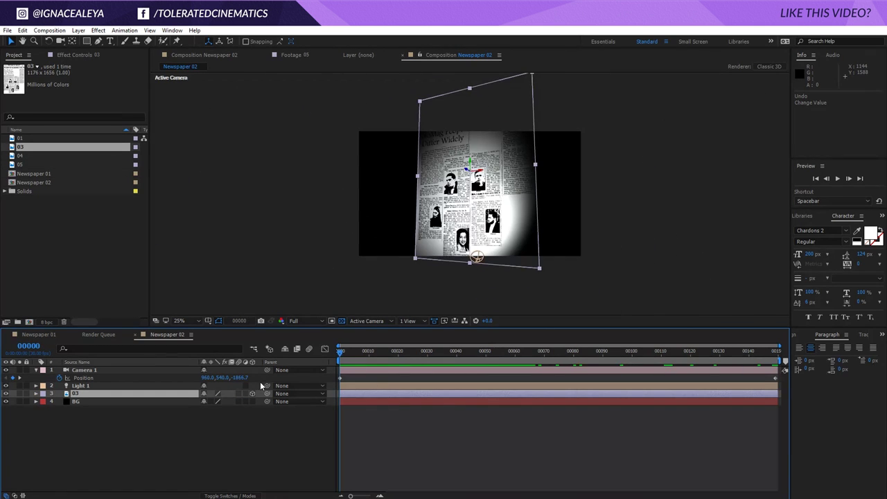
Step: Create a new composition named Intro Sequence with a duration of 300 frames
click(28, 323)
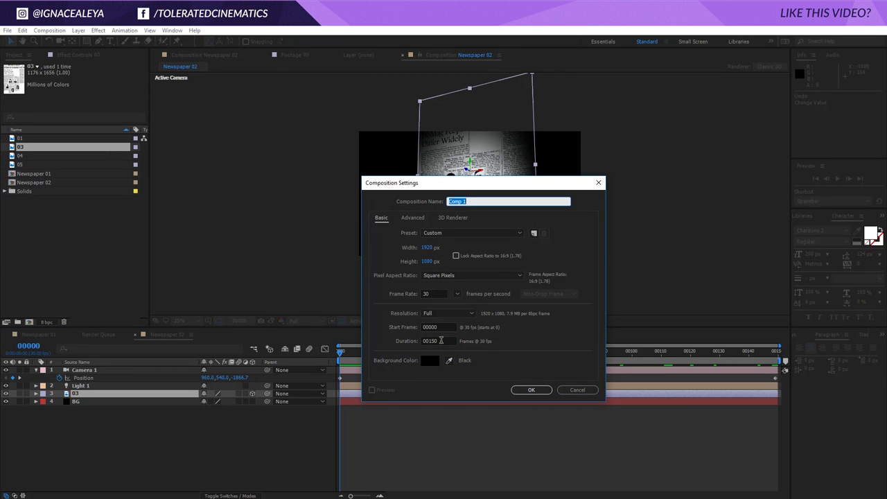
drag(439, 341, 429, 341)
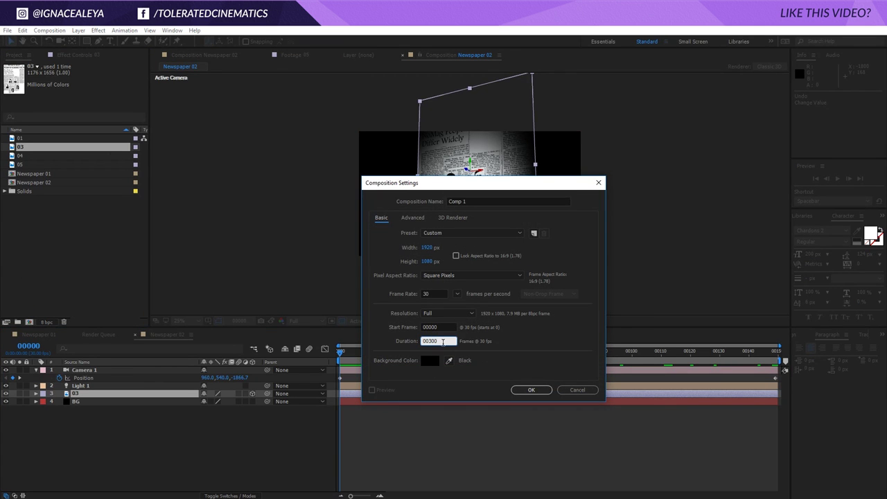
click(444, 325)
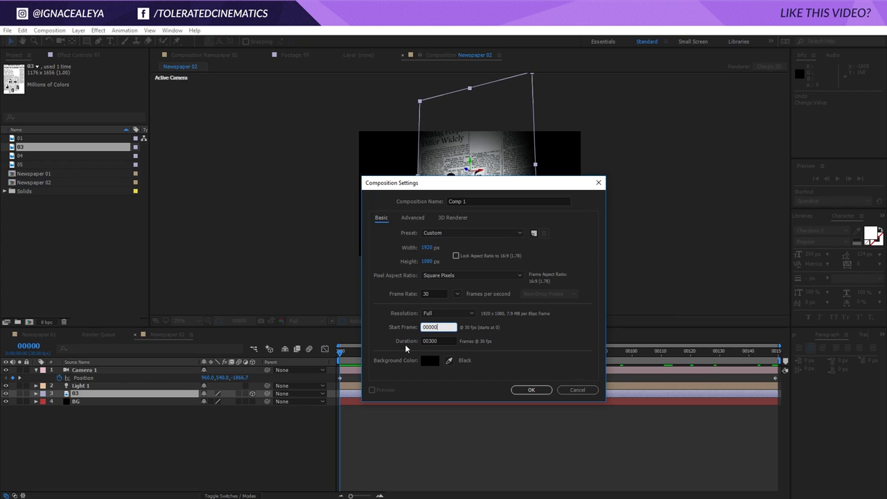
click(472, 201)
text(Main Comp)
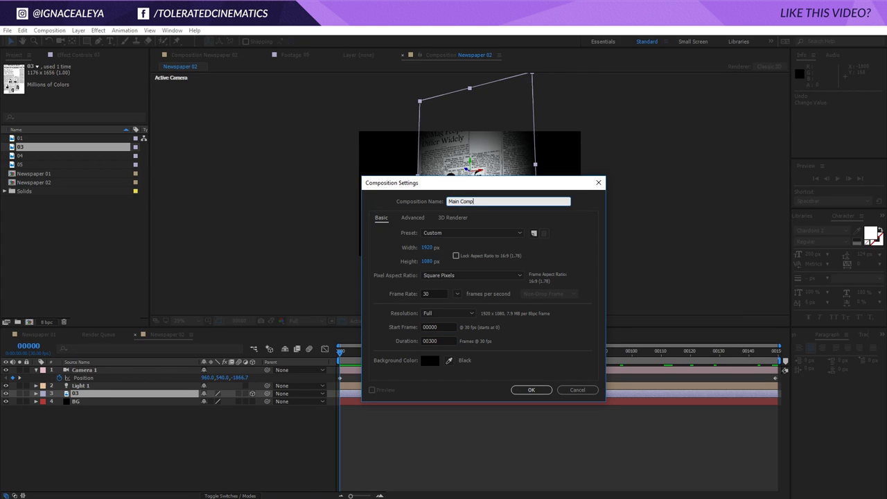
key(ctrl+a)
key(BackSpace)
text(Intro Sequence)
key(Return)
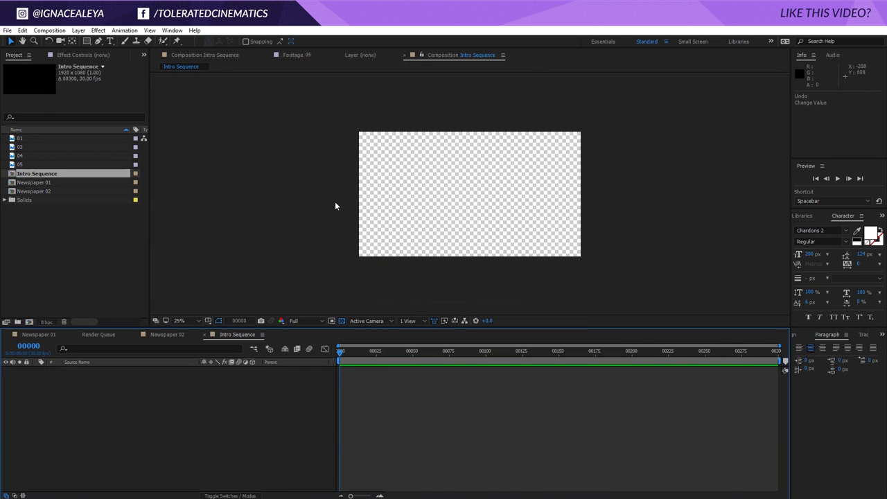
Step: Add Newspaper 02 above Newspaper 01 in Intro Sequence and shift it in time to start at frame 143
drag(30, 186, 113, 374)
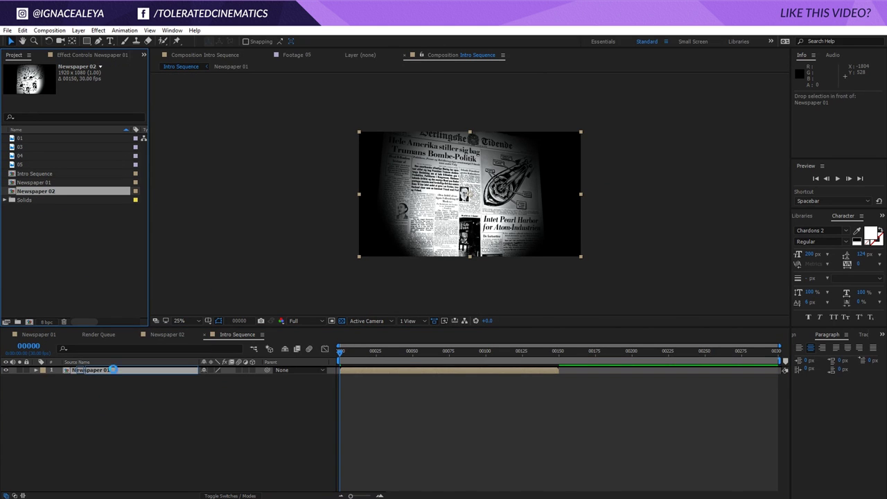
drag(354, 359, 556, 362)
drag(362, 375, 572, 375)
Step: Add a solid named BG to Intro Sequence and place it beneath both newspaper layers
right_click(229, 426)
mouse_move(263, 337)
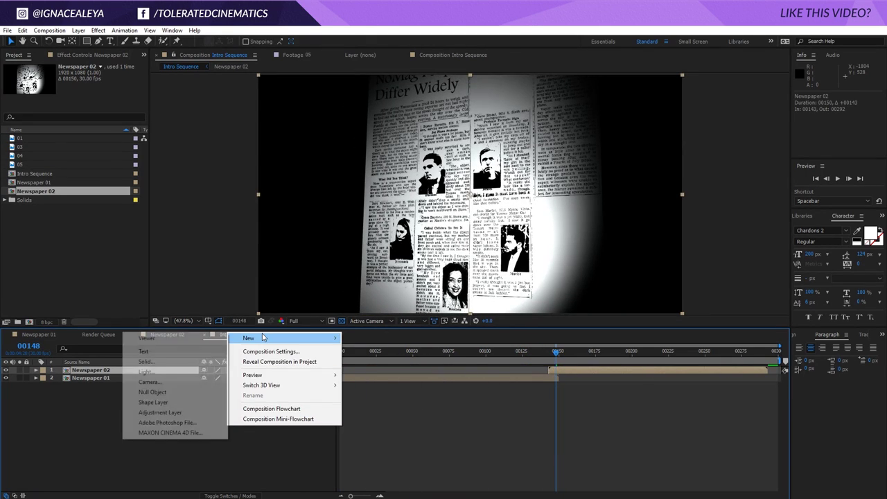
click(146, 361)
text(BG)
click(739, 421)
drag(97, 370, 123, 412)
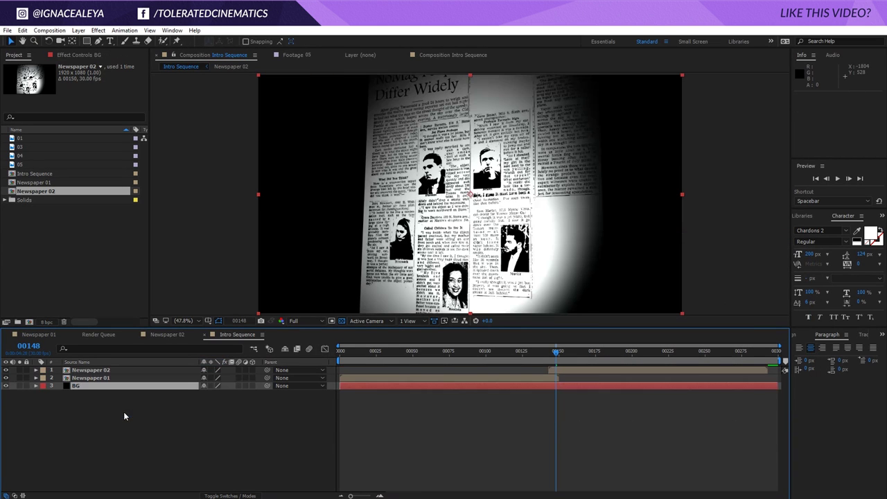
Step: Check the overlap around frame 142 and move the Newspaper 01 layer above Newspaper 02
drag(556, 351, 547, 351)
click(541, 377)
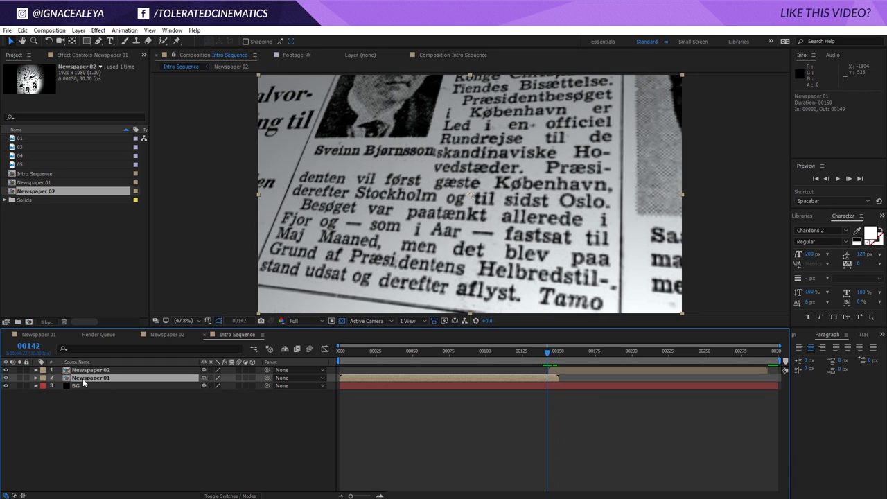
drag(102, 382, 100, 368)
Step: Fade out Newspaper 01 with opacity keyframes of 100% at frame 145 and 0% at the layer's end
drag(544, 352, 551, 353)
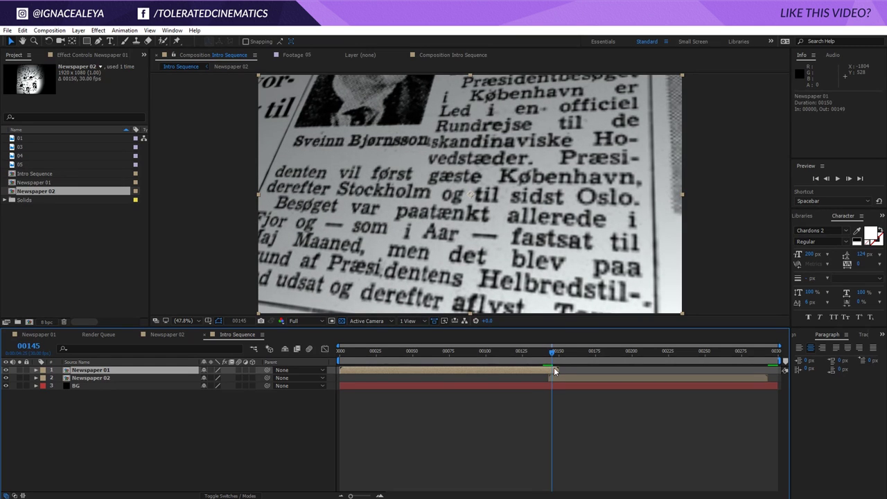
key(t)
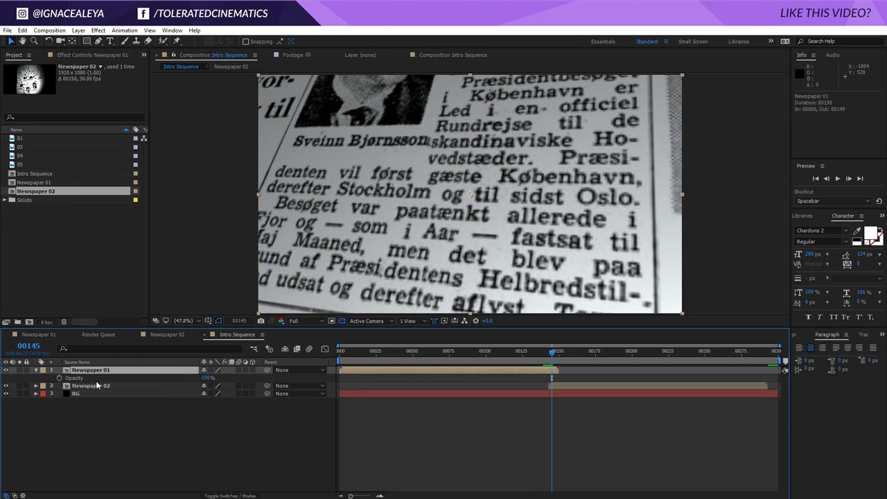
click(60, 378)
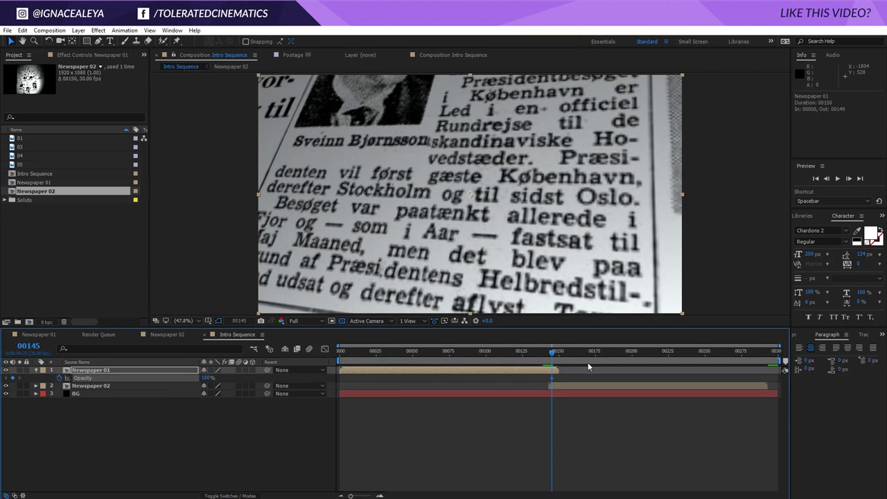
drag(552, 355, 559, 358)
click(206, 378)
text(0)
key(Return)
Step: Review the crossfade, shift Newspaper 02 to start at frame 145, and place the time indicator at frame 143
drag(549, 354, 583, 357)
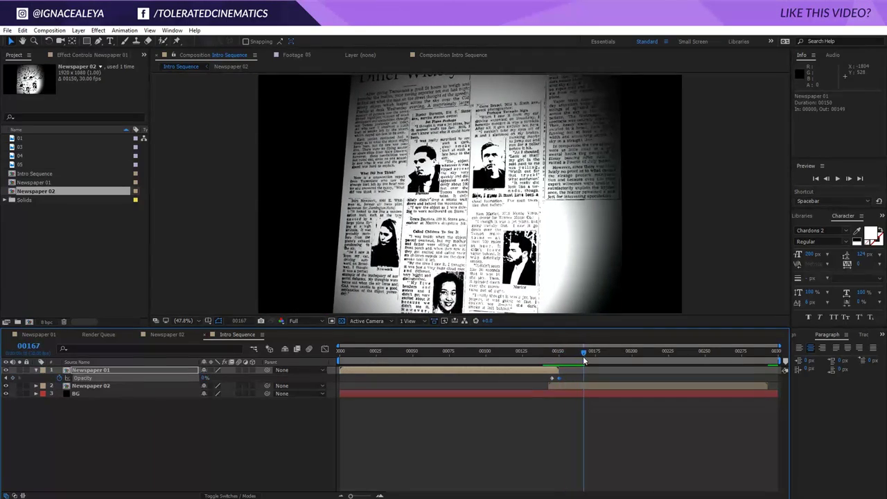
drag(557, 386, 560, 385)
drag(561, 354, 549, 375)
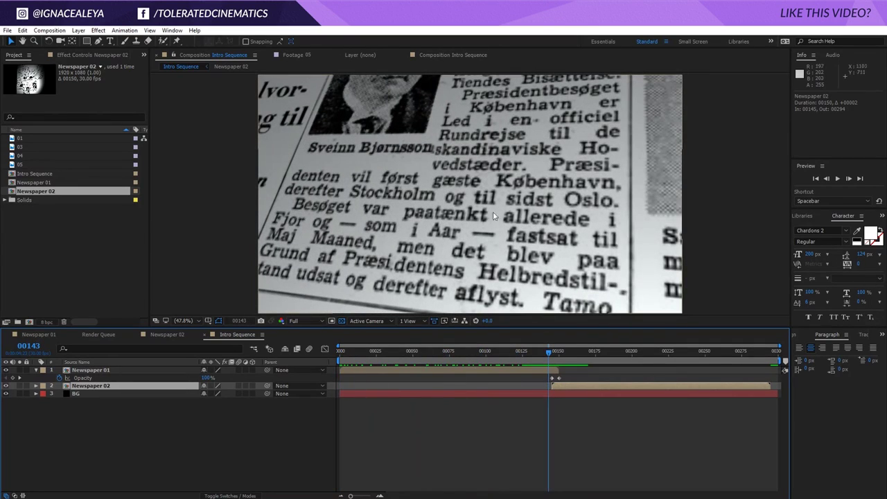
Step: Apply Camera Lens Blur to the Newspaper 01 layer and keyframe its Blur Radius at 0 at frame 143
click(544, 373)
click(98, 30)
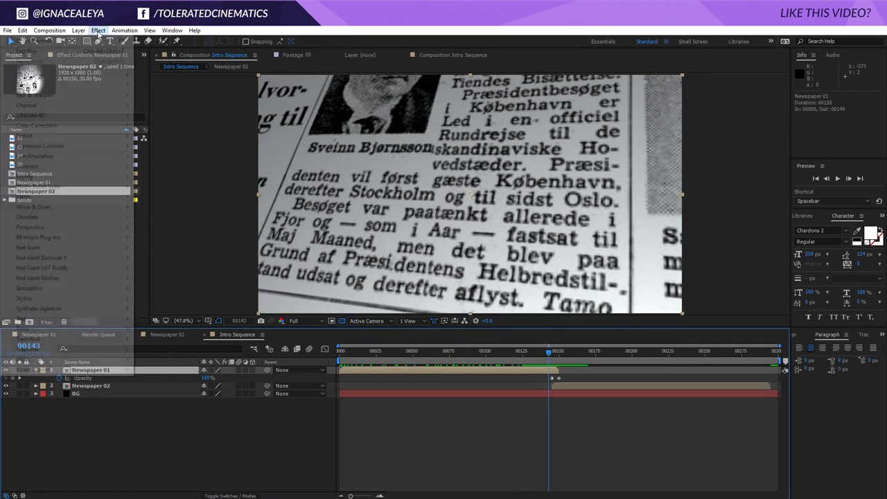
mouse_move(62, 95)
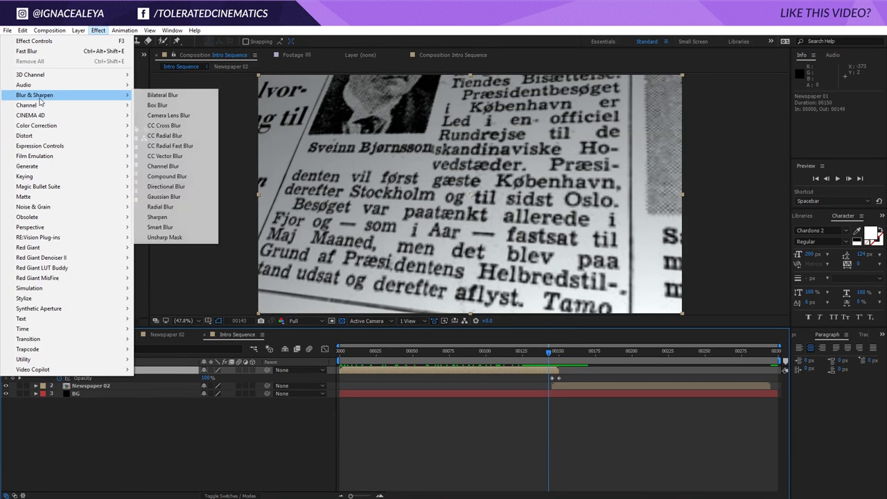
click(177, 116)
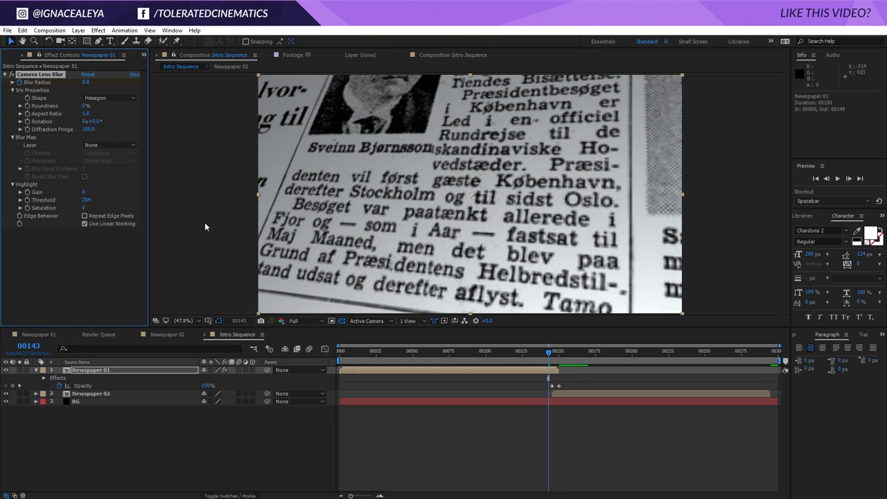
Step: Move Newspaper 01's Blur Radius keyframe back to frame 126 and apply Easy Ease to it
key(u)
drag(548, 386, 526, 351)
drag(535, 385, 524, 385)
right_click(525, 385)
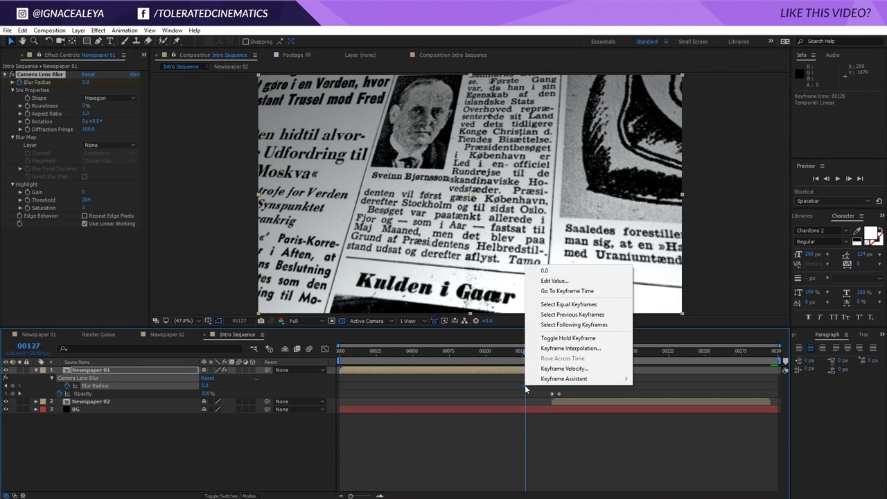
mouse_move(535, 380)
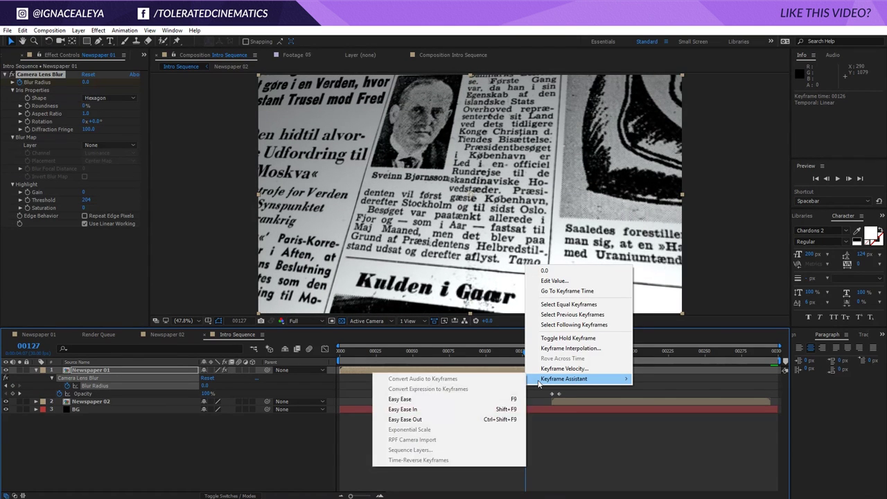
click(429, 400)
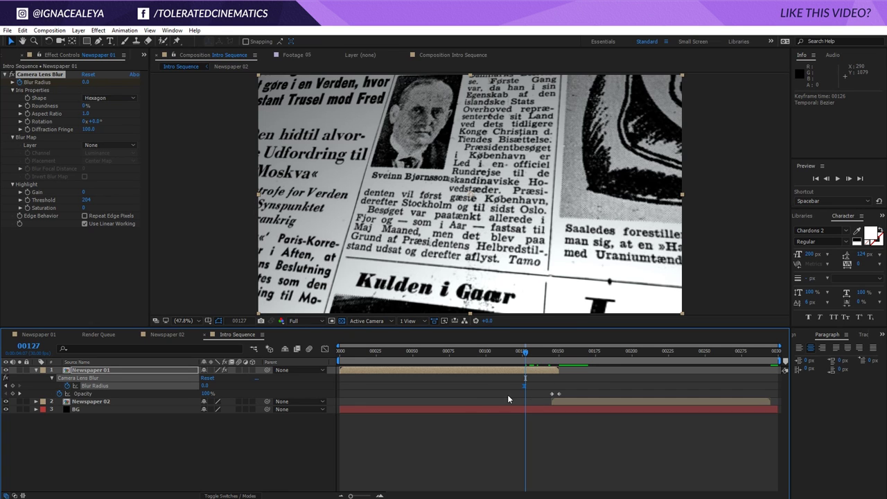
Step: Keyframe Newspaper 01's Blur Radius at 17 at frame 149 and enable Repeat Edge Pixels
drag(525, 352, 557, 357)
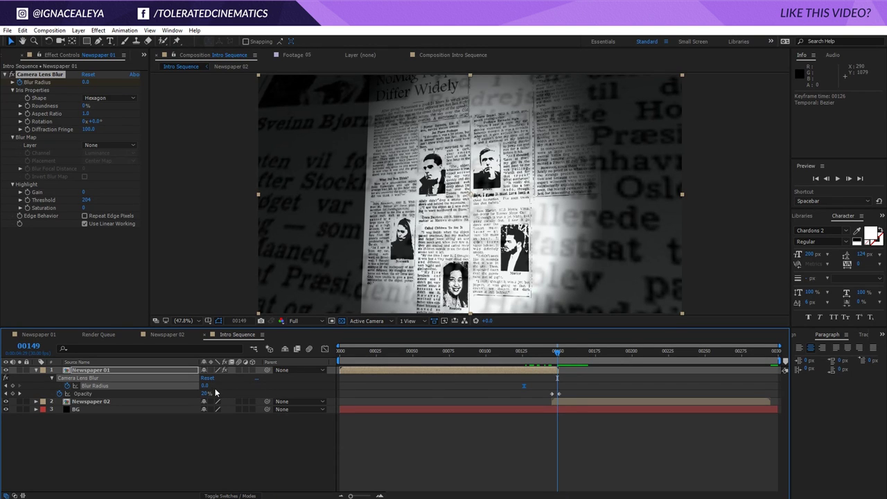
drag(205, 385, 213, 386)
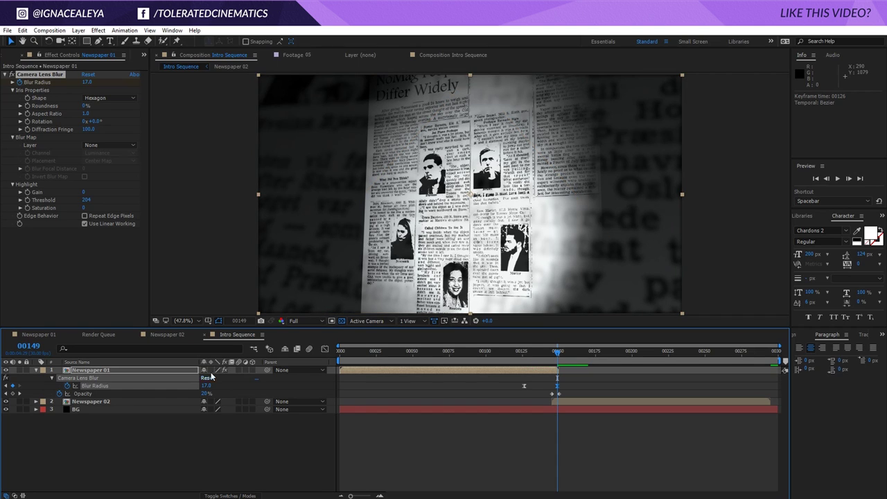
click(90, 216)
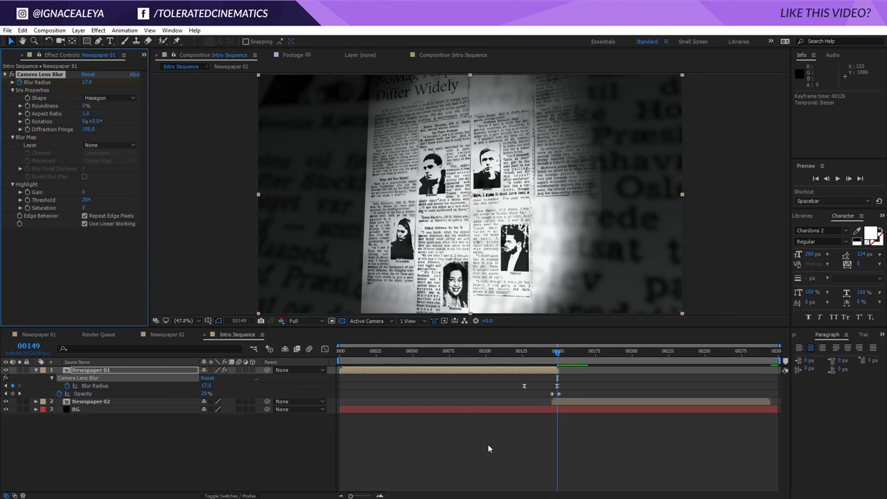
Step: Move Newspaper 01's 0% opacity keyframe to frame 149, in line with the second blur keyframe
mouse_move(557, 352)
mouse_down()
mouse_move(545, 354)
mouse_move(556, 360)
mouse_up()
click(557, 394)
click(558, 395)
click(572, 387)
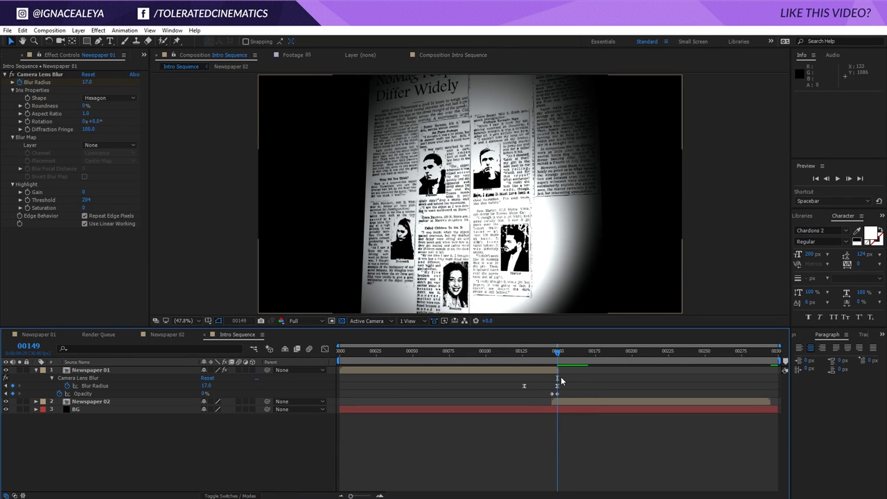
Step: Limit the work area to frames 97 through 183 and preview the blurred crossfade
click(482, 352)
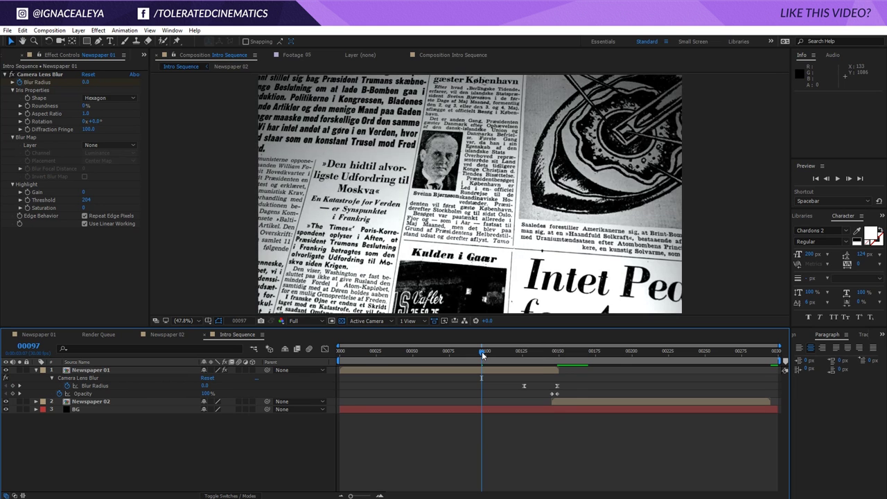
key(b)
drag(494, 350, 608, 352)
key(n)
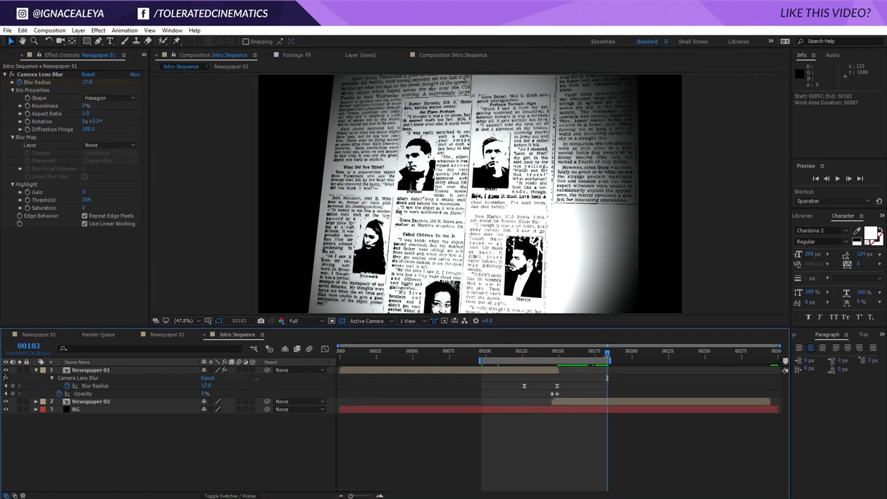
key(space)
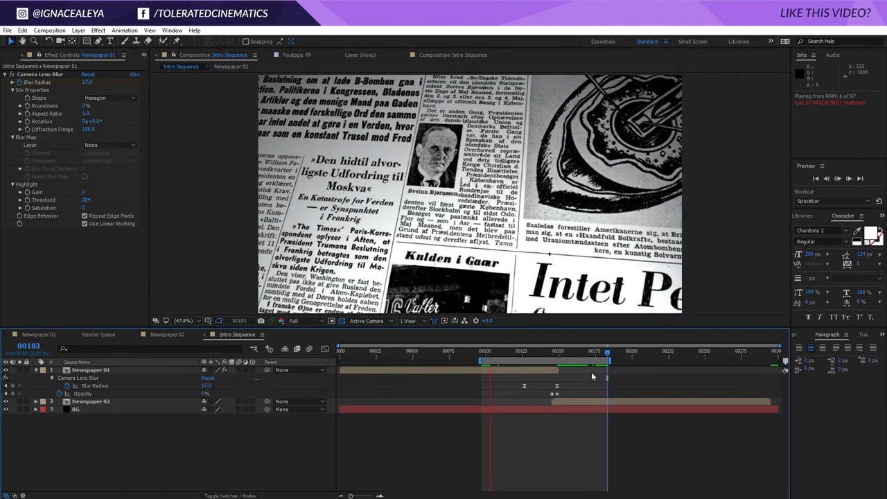
key(space)
Step: Increase Newspaper 01's Blur Radius keyframe at frame 149 to 30
click(205, 385)
text(30)
key(Return)
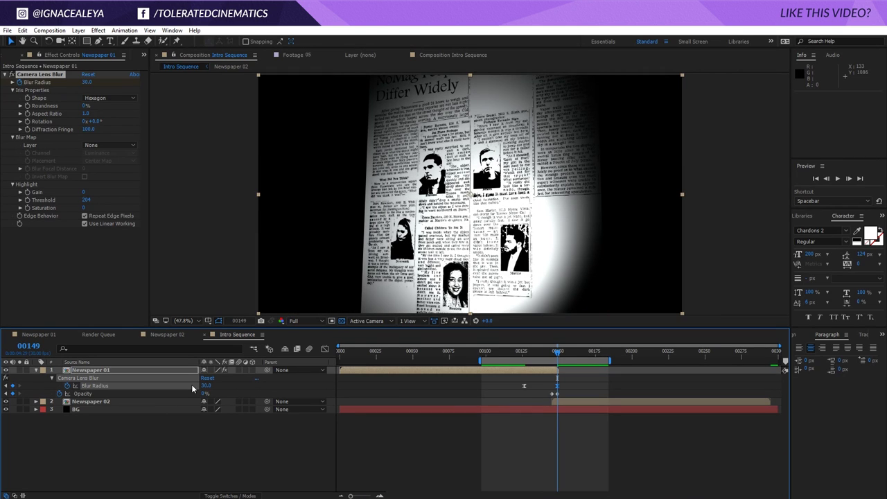
Step: At frame 145, apply Camera Lens Blur to the Newspaper 02 layer with a Blur Radius of 15
drag(560, 359, 553, 359)
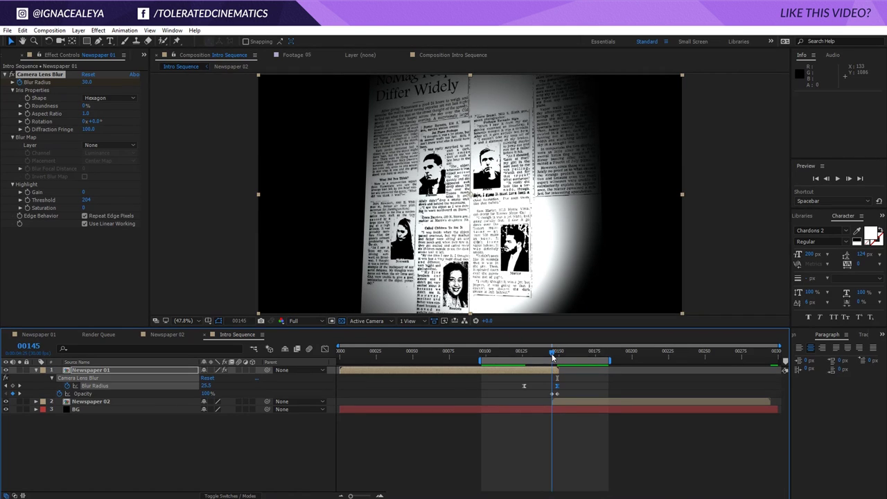
click(563, 401)
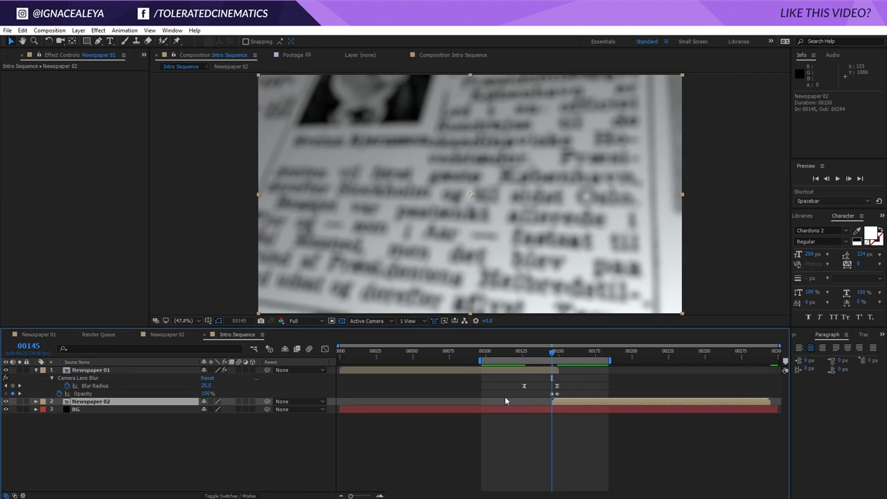
click(97, 31)
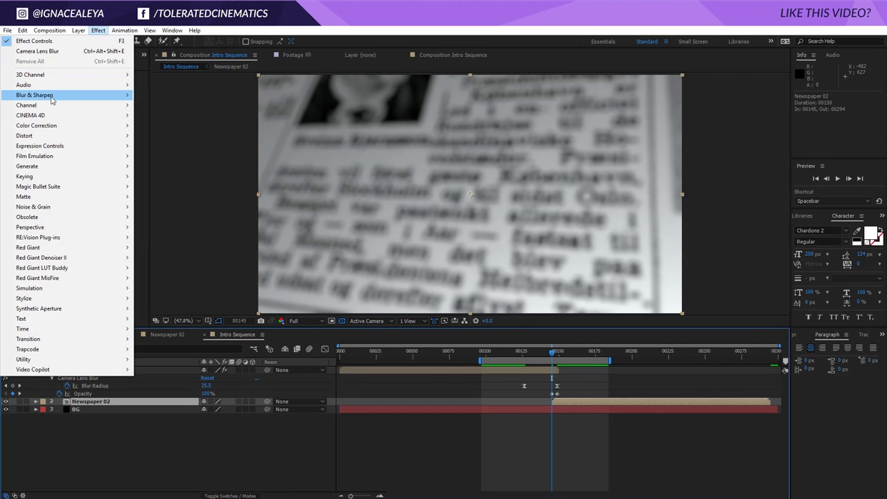
mouse_move(53, 97)
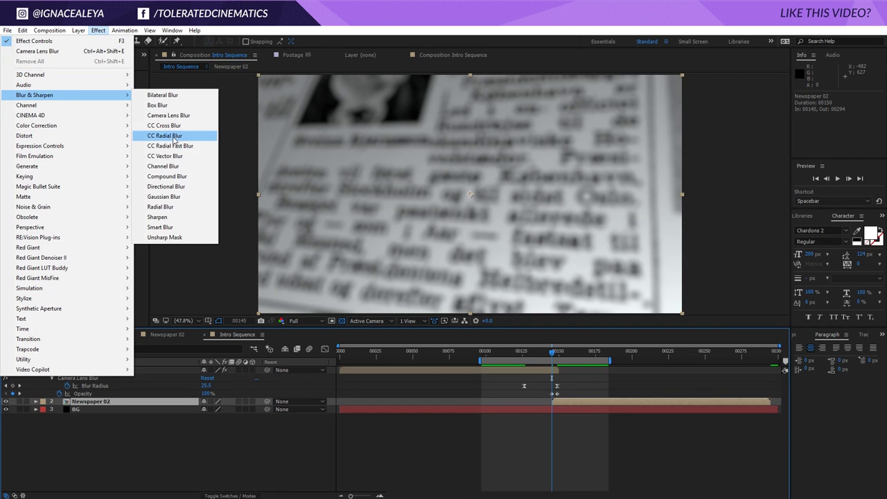
click(182, 116)
click(88, 82)
text(15)
key(Return)
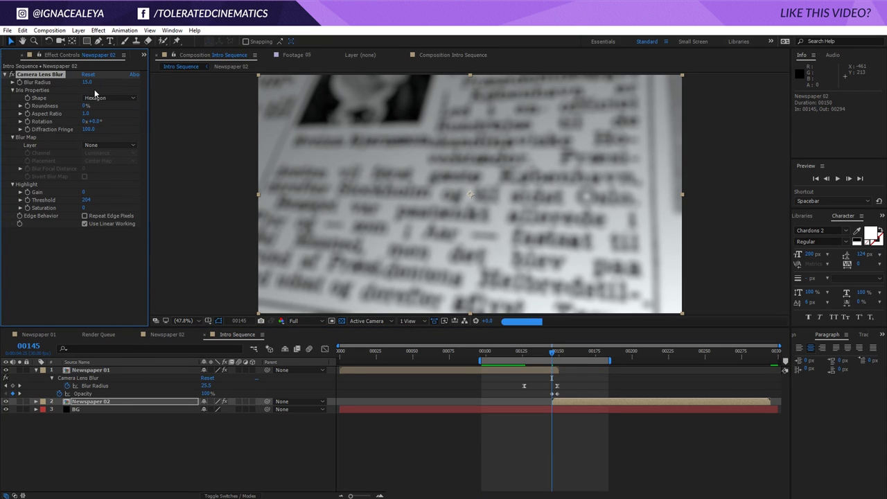
Step: Animate Newspaper 02's Blur Radius from a keyframe at frame 145 down to 0 at frame 150
click(20, 82)
drag(553, 352, 561, 355)
click(86, 83)
text(0)
key(Return)
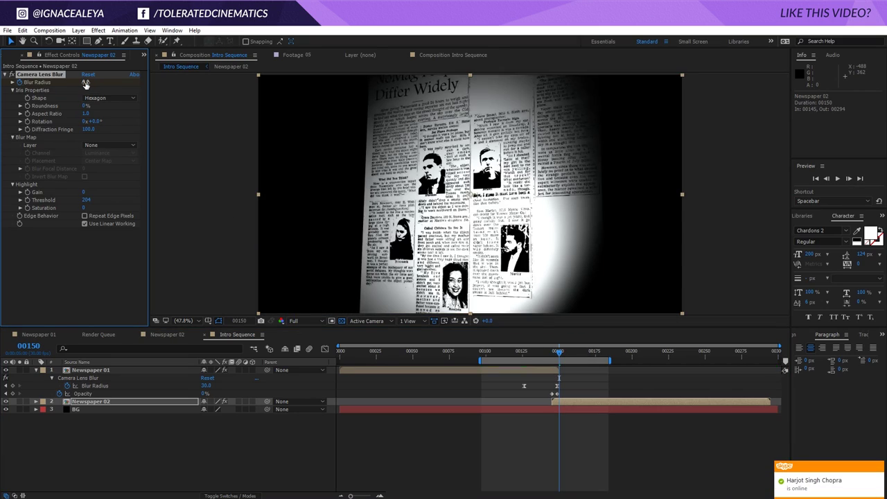
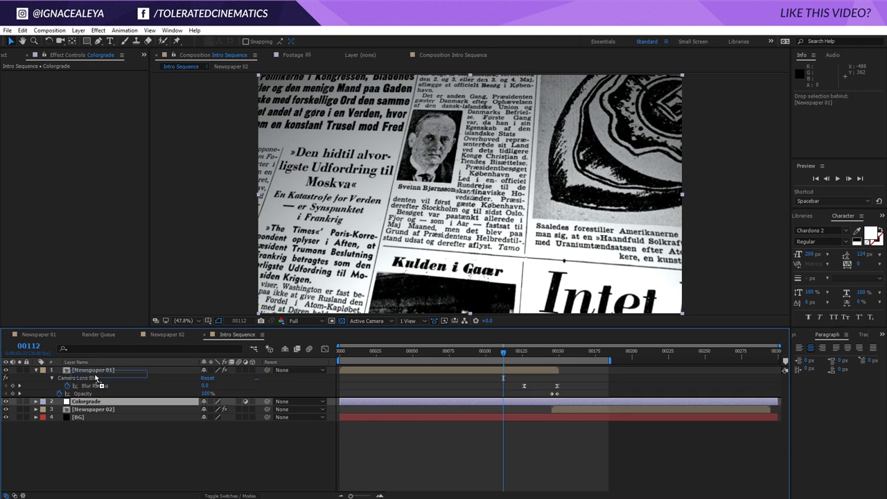
Step: Collapse the Newspaper 01 properties and apply the Curves effect to the Colorgrade adjustment layer
click(37, 377)
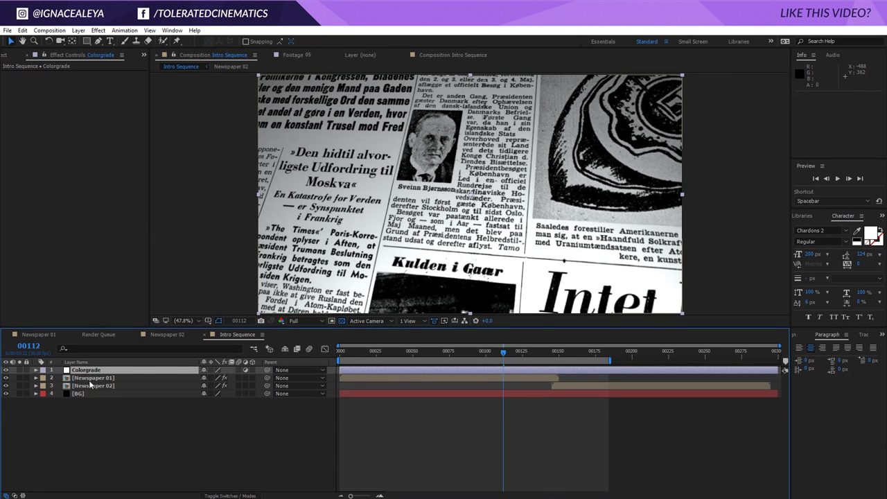
click(98, 31)
mouse_move(69, 126)
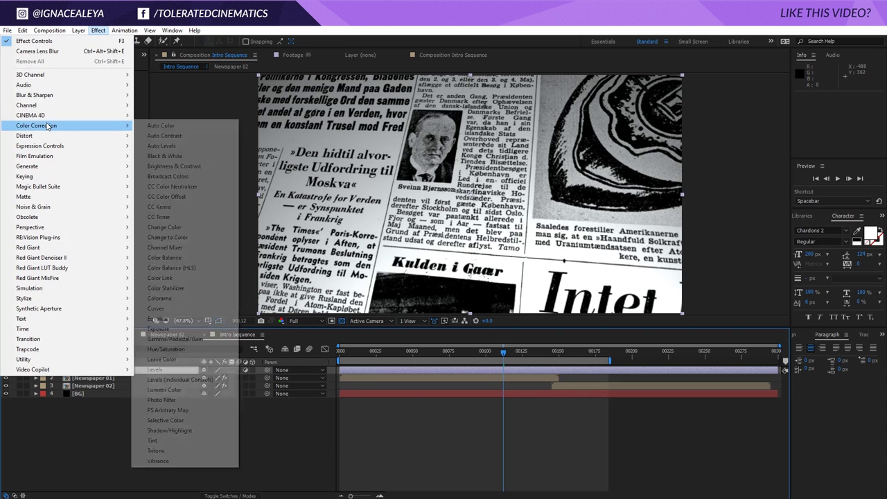
click(156, 309)
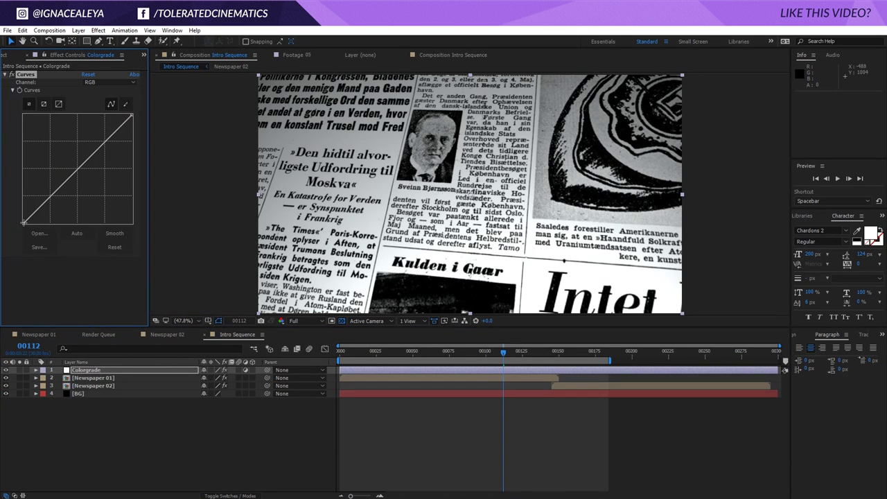
Step: Raise the black point of Colorgrade's RGB curve slightly, checking and refining it at frame 15
drag(23, 223, 11, 219)
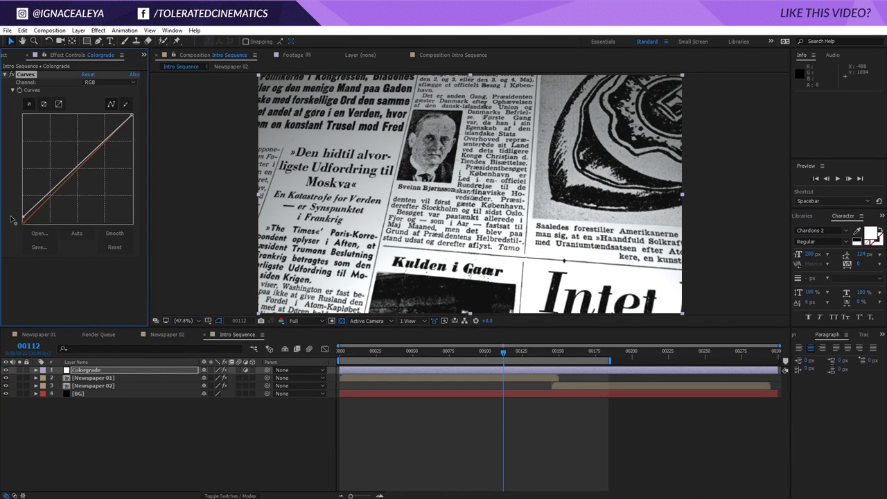
click(443, 352)
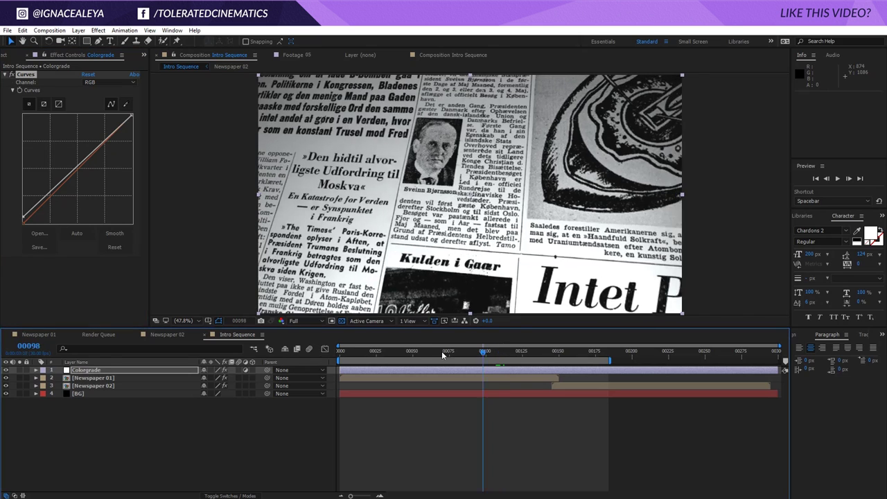
drag(443, 352, 361, 352)
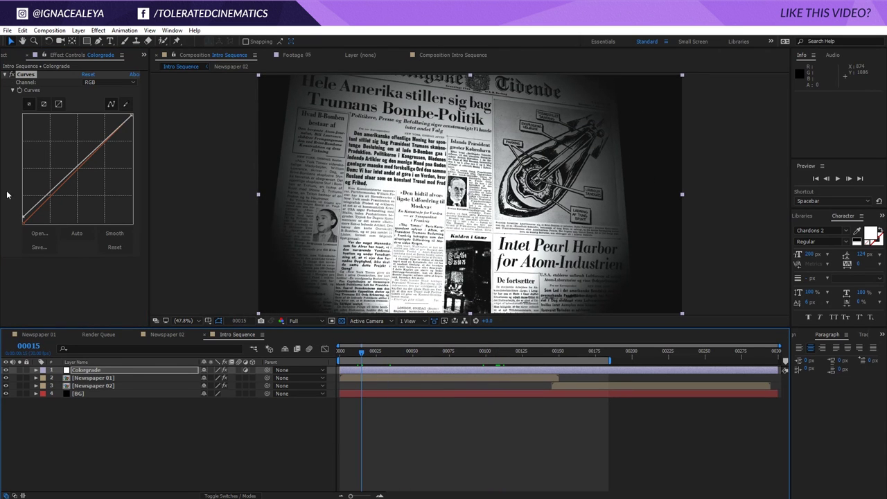
drag(24, 215, 9, 223)
Step: Set the project's color depth to 32 bits per channel
click(12, 54)
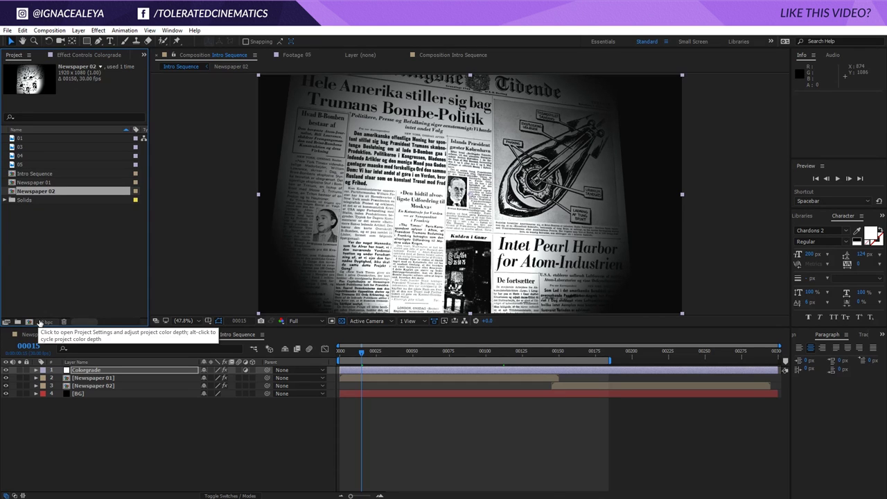
click(46, 322)
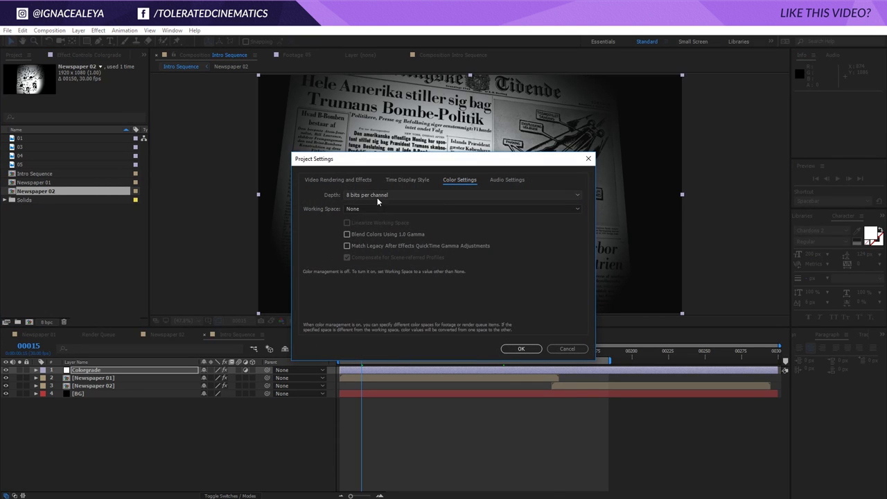
click(416, 195)
click(378, 228)
click(520, 349)
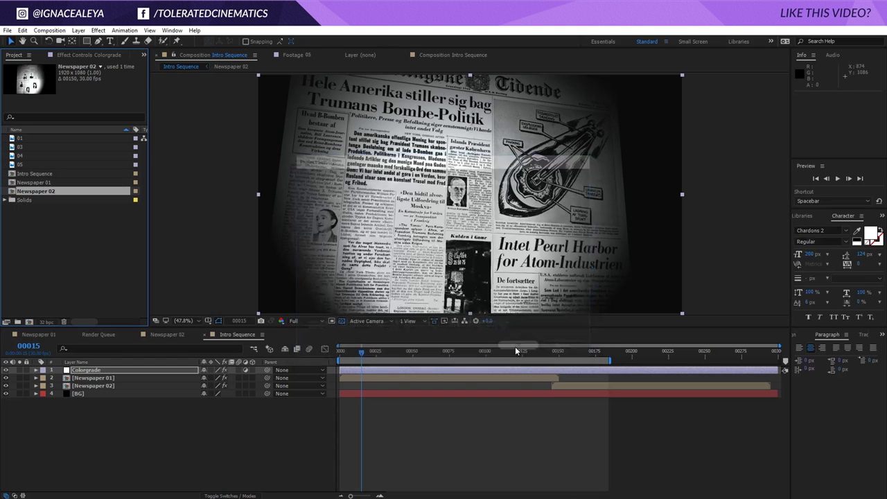
Step: Lift the black point and the shadows of the Blue channel in the Colorgrade layer's Curves effect
click(407, 372)
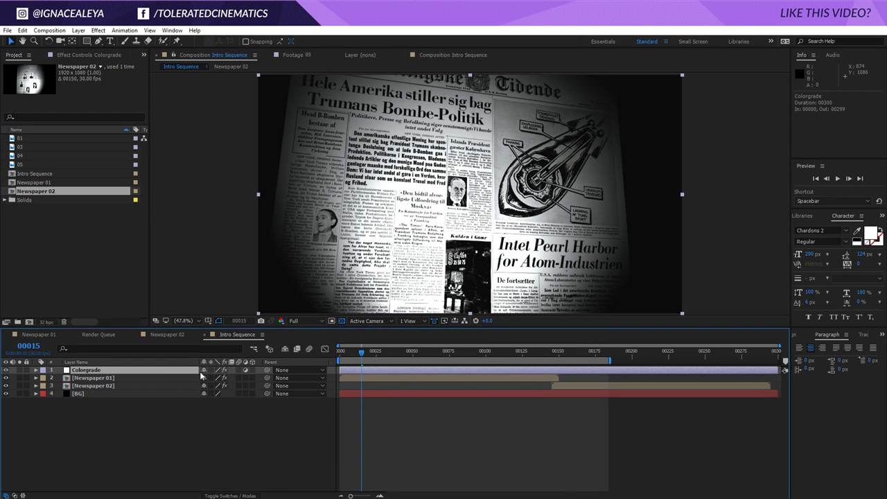
click(70, 57)
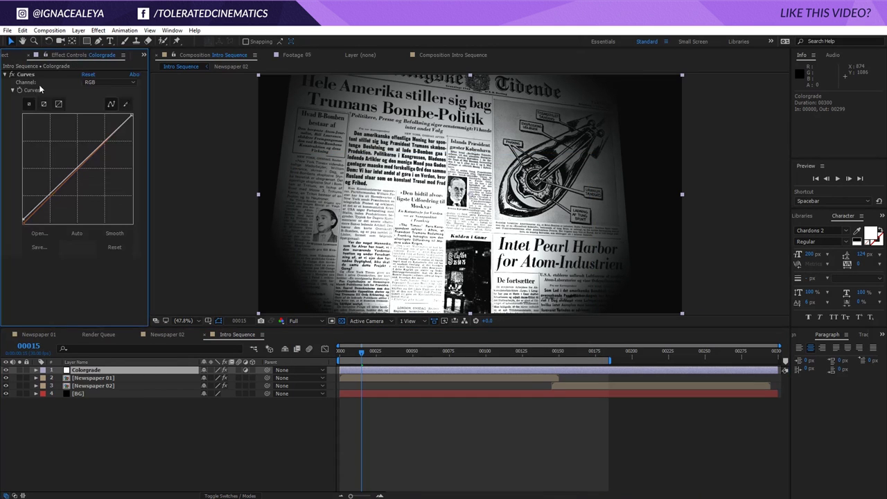
click(104, 82)
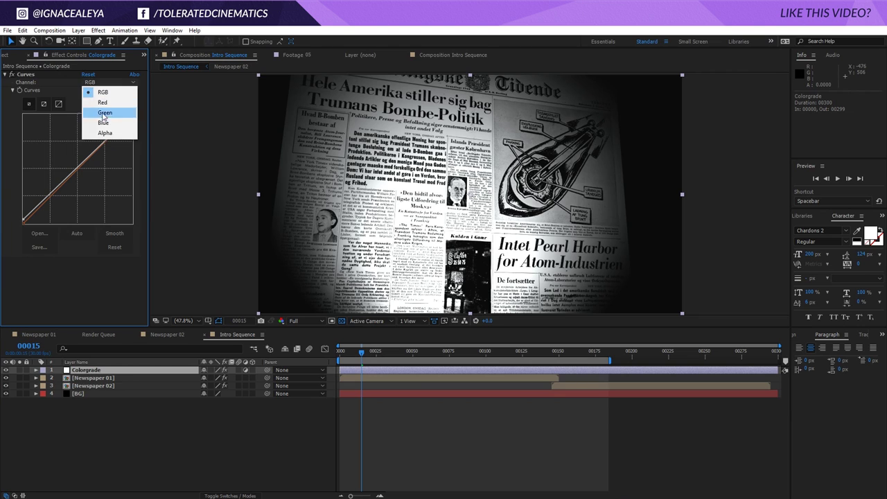
click(103, 122)
drag(101, 150, 76, 164)
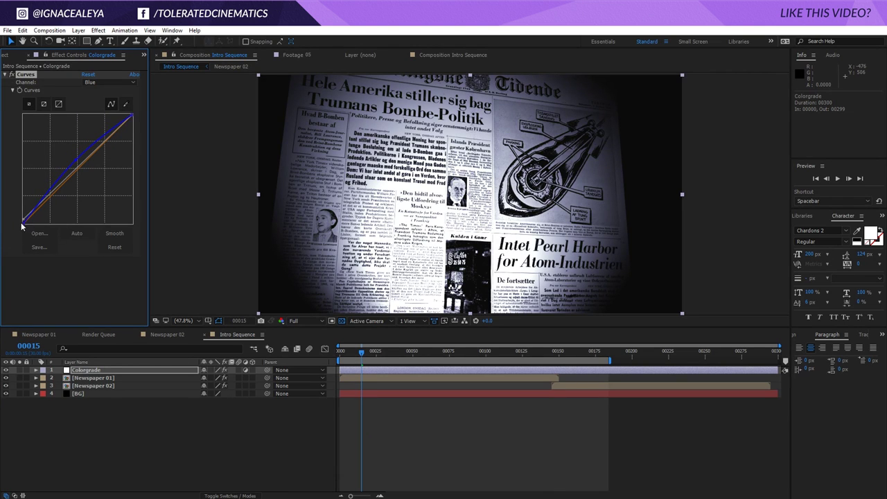
drag(20, 224, 2, 221)
drag(95, 147, 52, 184)
Step: Pull the Red channel's curve down in the Colorgrade layer's Curves effect, bending it below the diagonal at the upper midtones
click(105, 82)
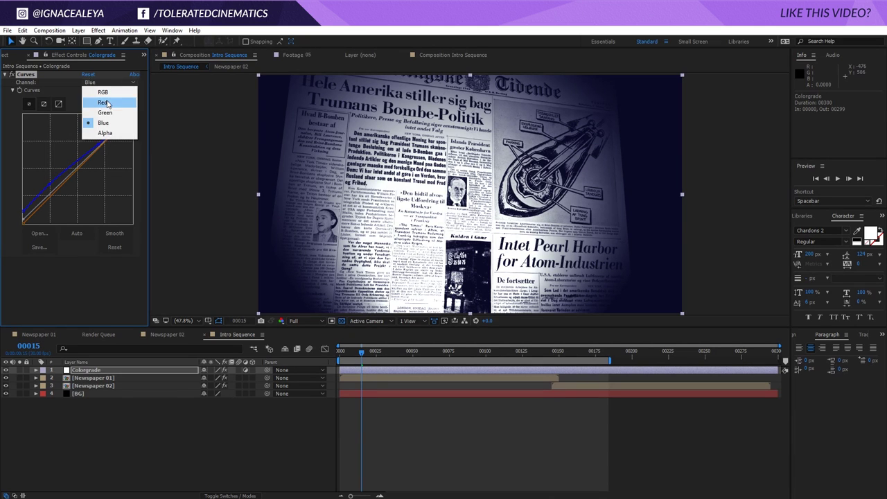
click(108, 103)
drag(31, 215, 102, 156)
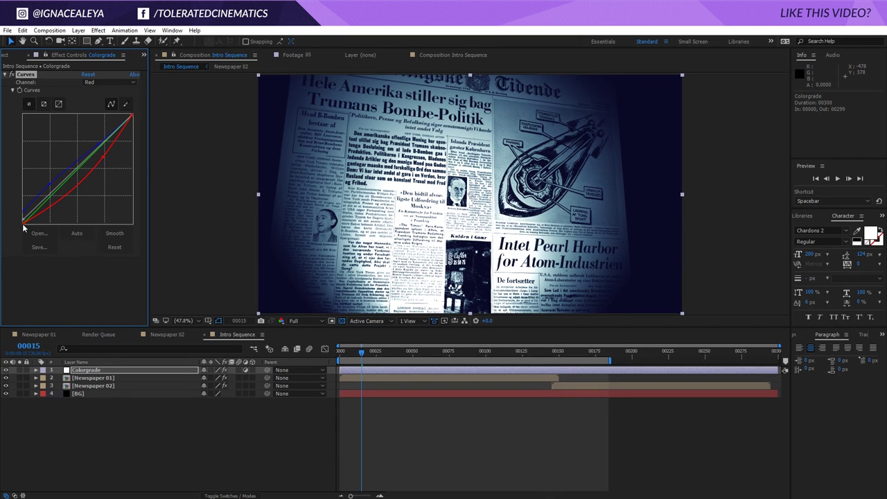
drag(23, 223, 3, 227)
Step: Raise the black point of the Green channel slightly in the Colorgrade layer's Curves effect
click(114, 81)
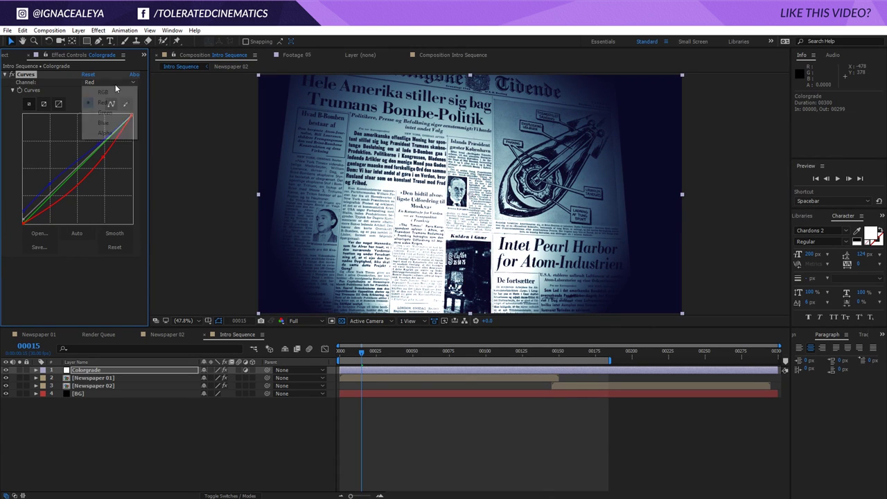
click(97, 112)
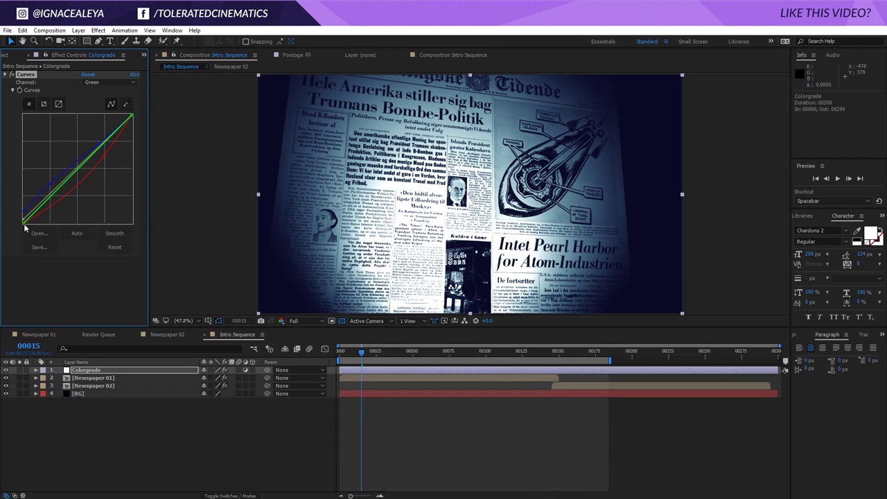
drag(23, 221, 12, 224)
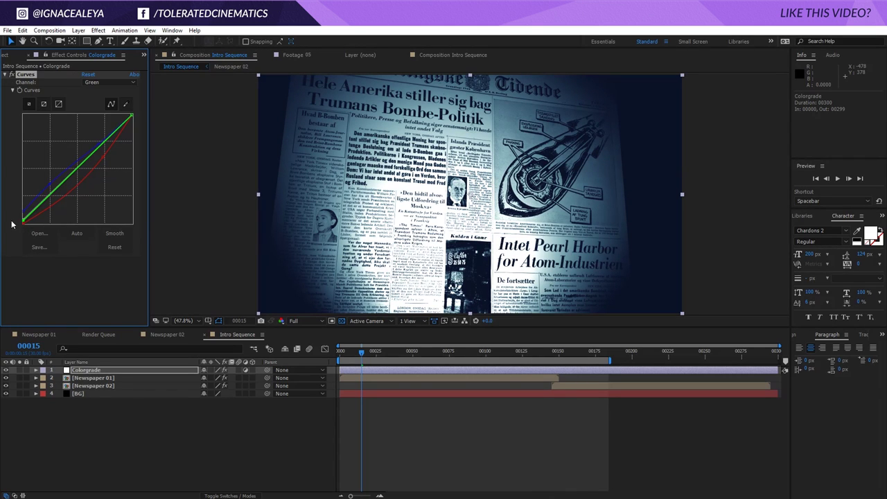
key(Down)
Step: Lower the RGB curve's black point in the Colorgrade layer's Curves effect and reset that channel's curve
click(91, 82)
click(90, 91)
drag(22, 219, 17, 225)
click(115, 247)
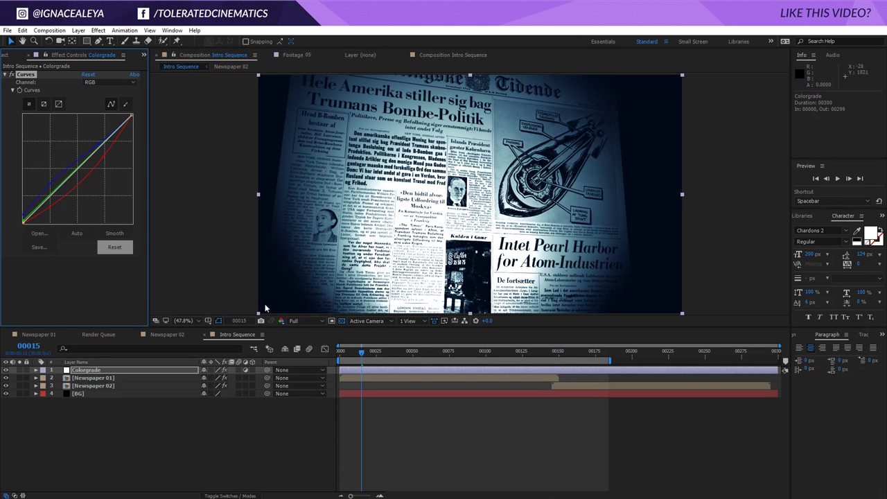
Step: Preview the graded Intro Sequence and compare it with the Colorgrade layer hidden and shown at frame 72
click(405, 432)
key(space)
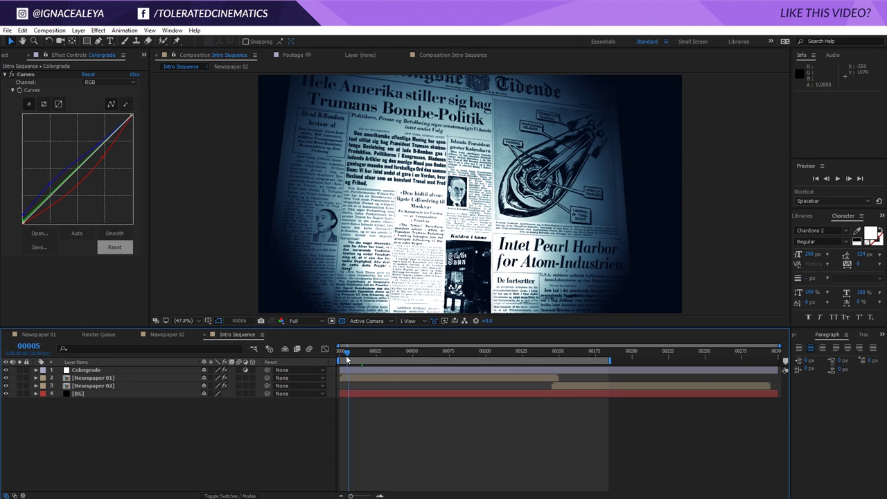
click(5, 370)
click(6, 370)
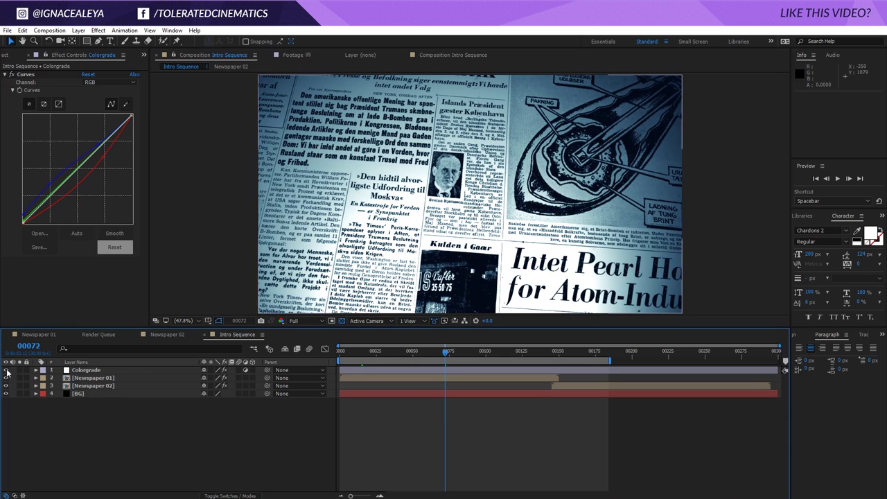
Step: Apply the Unsharp Mask effect from the Blur & Sharpen category to the Colorgrade layer
click(70, 371)
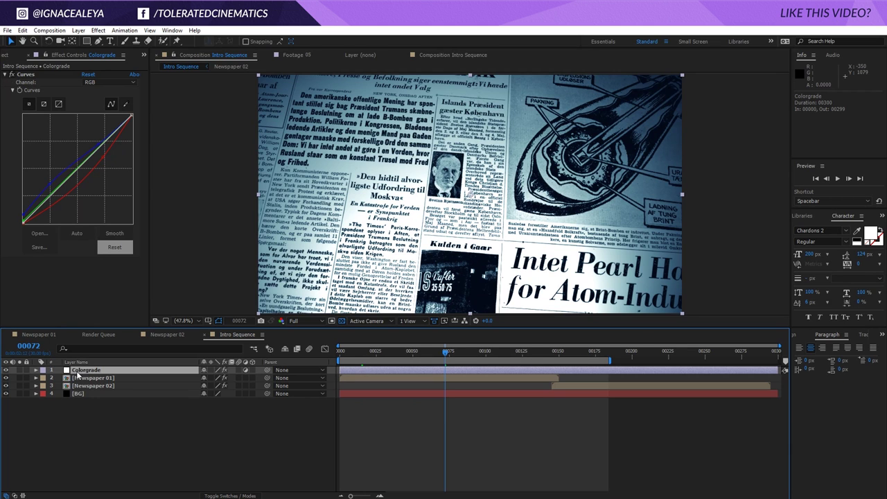
click(97, 30)
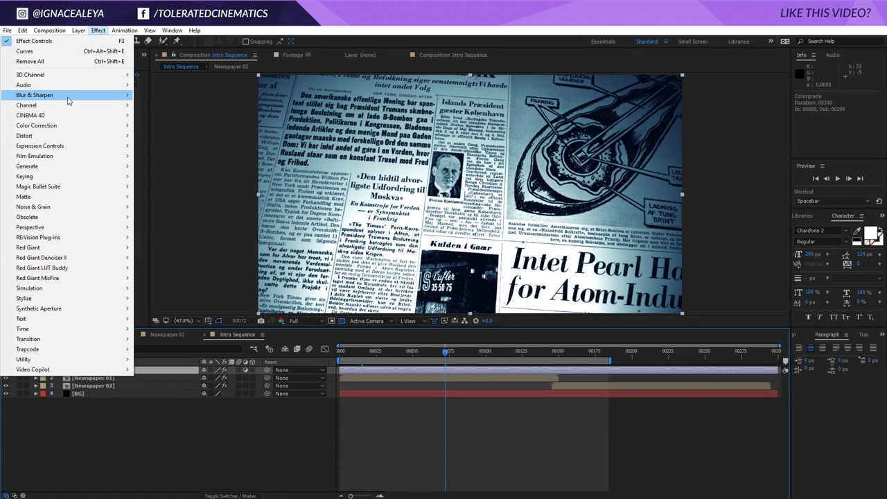
mouse_move(70, 96)
click(170, 237)
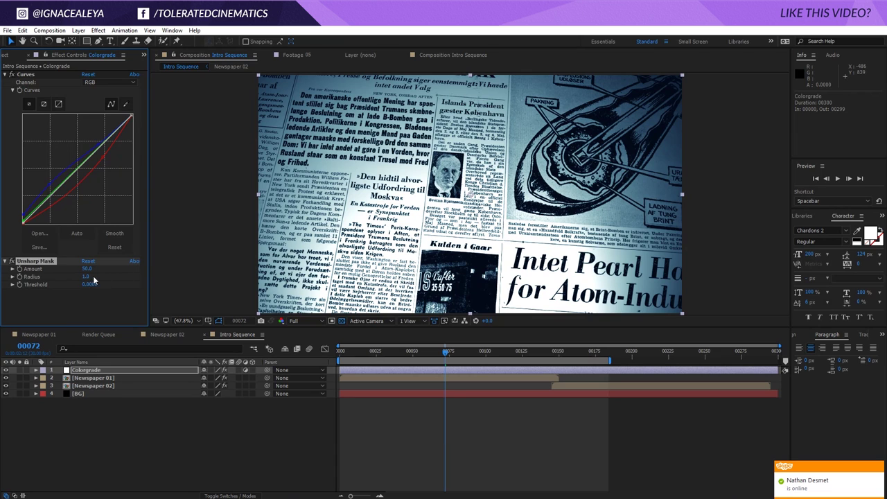
Step: Duplicate Colorgrade's Unsharp Mask effect and set the copy's radius to 25 and its amount to 25
key(ctrl+d)
click(86, 308)
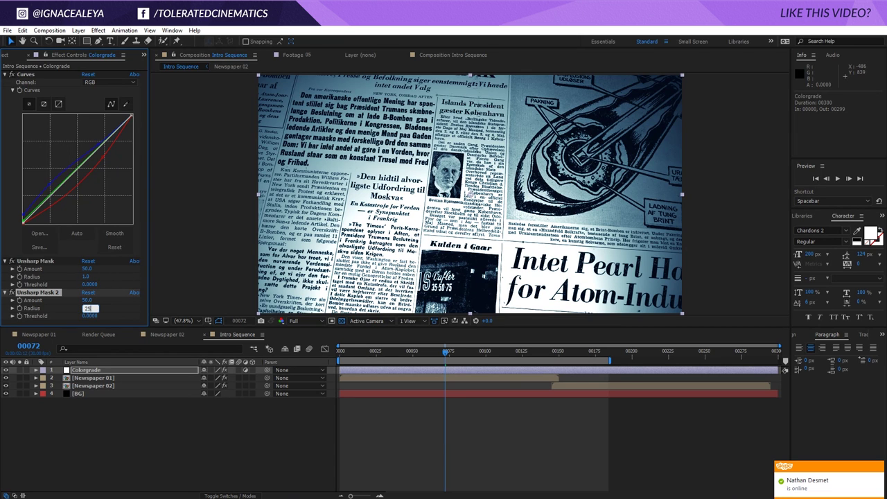
key(Return)
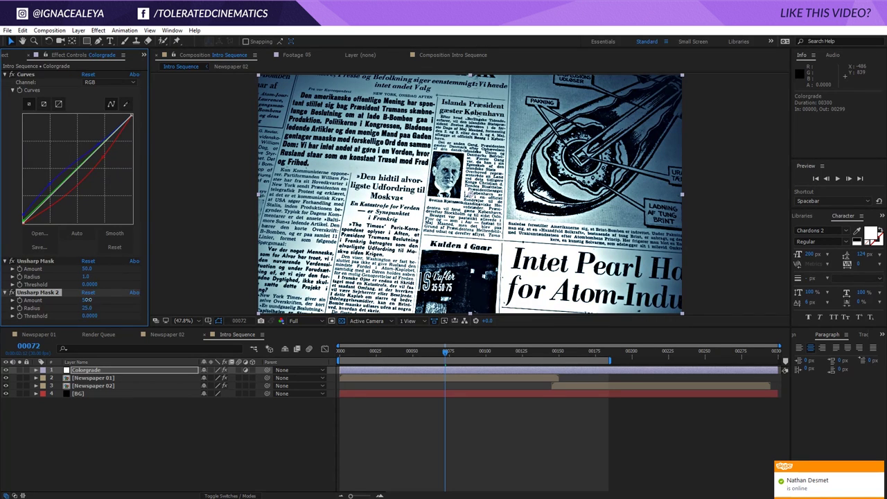
click(88, 299)
text(25)
key(Return)
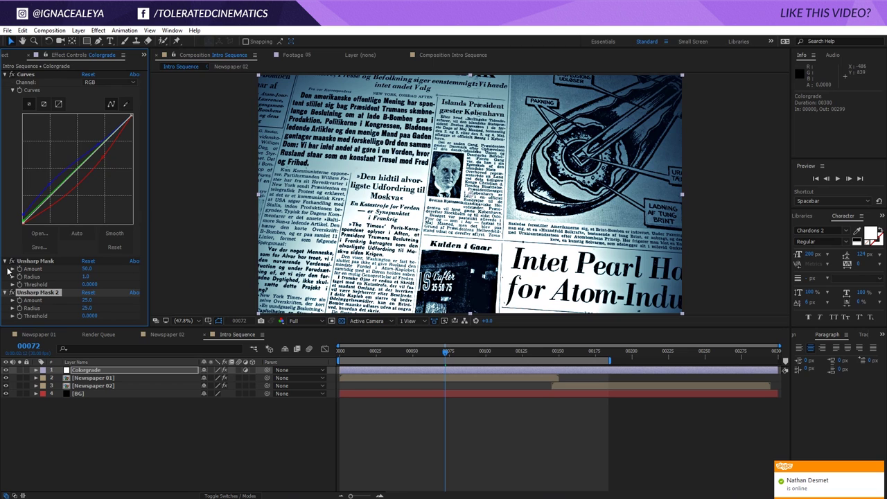
Step: Compare the image with the second Unsharp Mask disabled and enabled, and preview the start of the Intro Sequence up to frame 6
click(13, 293)
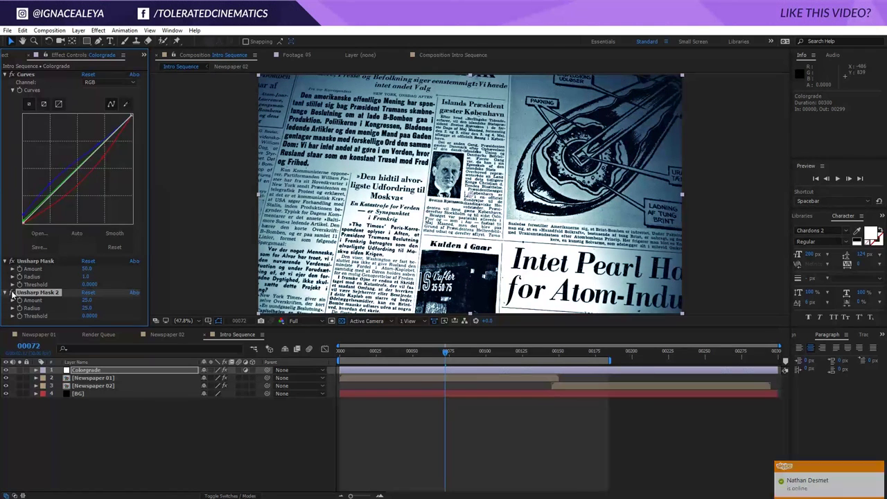
click(12, 293)
click(13, 292)
click(13, 293)
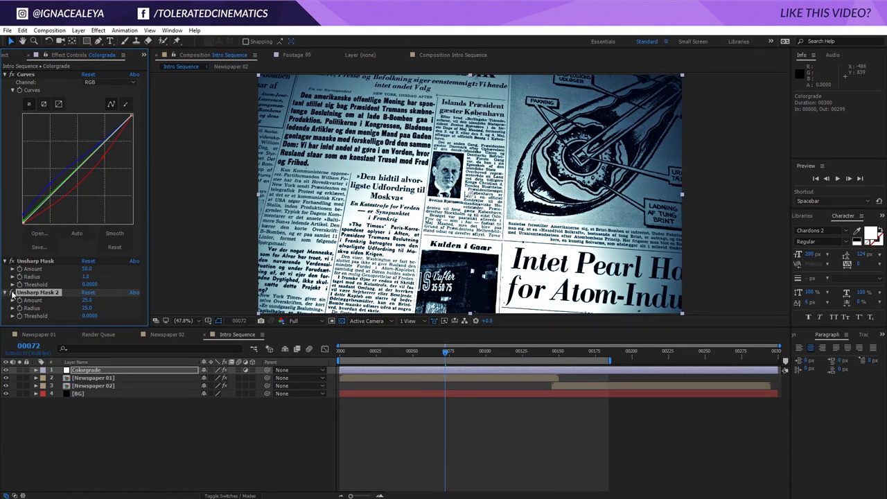
key(space)
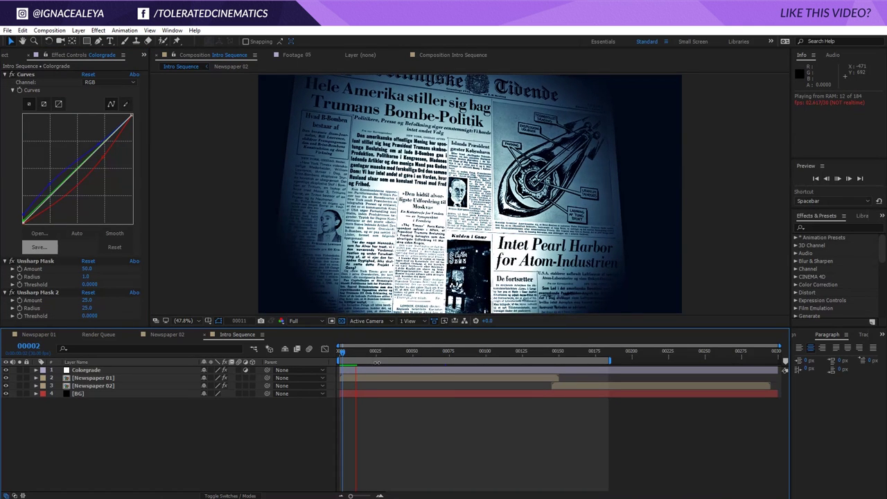
click(348, 354)
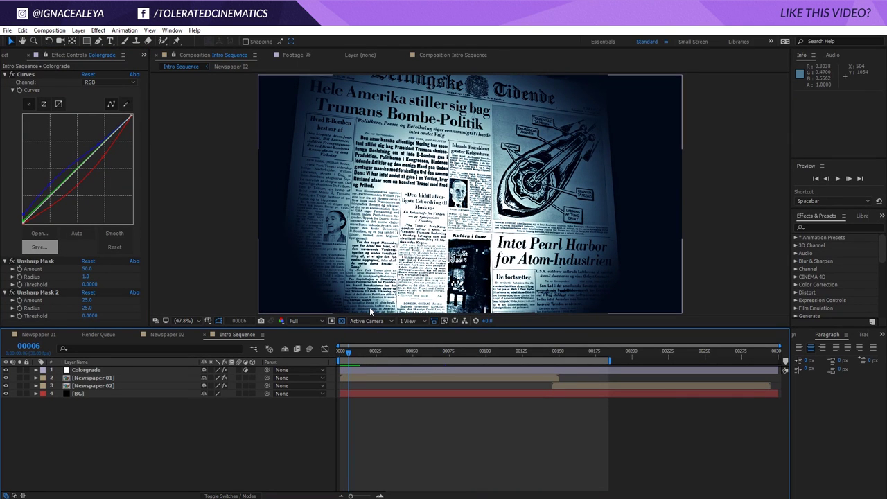